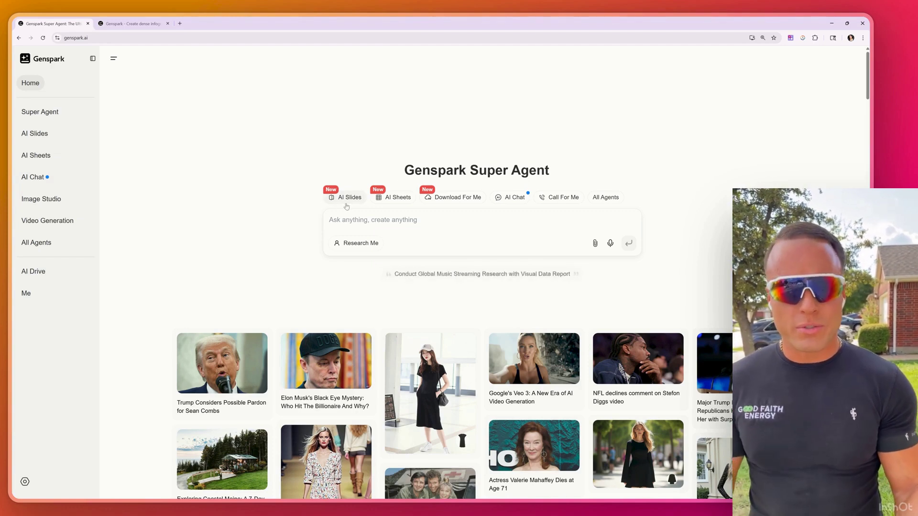
Look over the Super Agent home page and browse its feed of stories
left_click(96, 39)
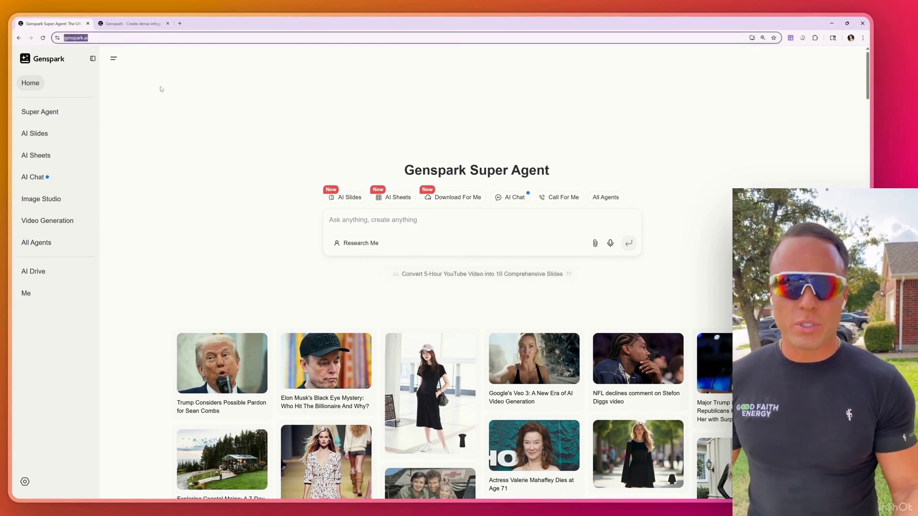
left_click(30, 83)
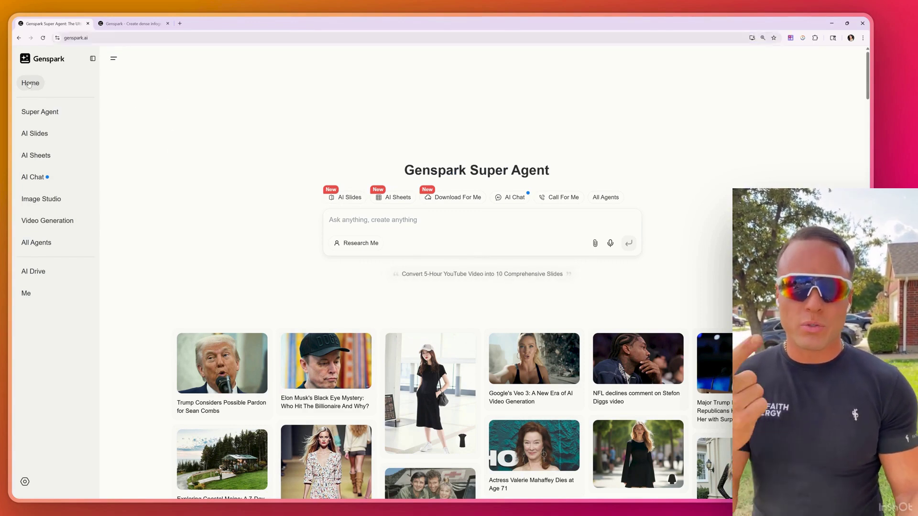
scroll(510, 195, "down", 5)
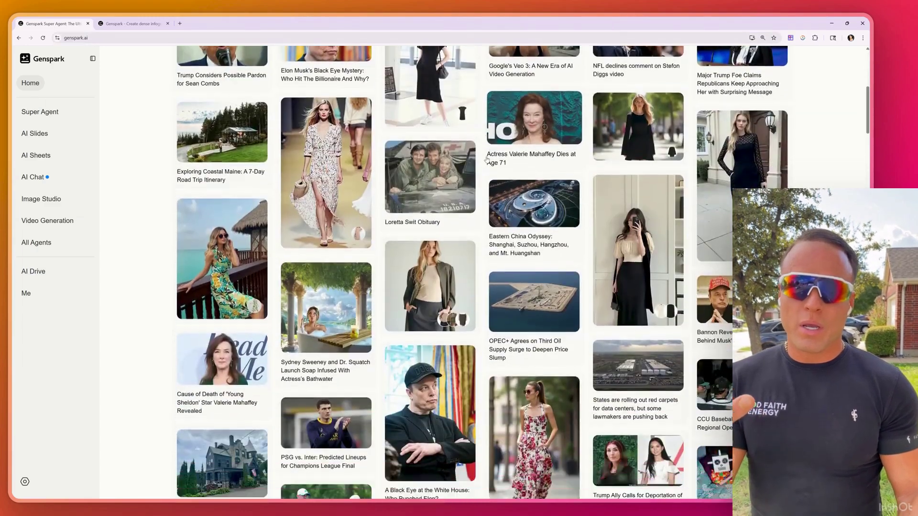
scroll(510, 195, "up", 1)
scroll(653, 236, "down", 5)
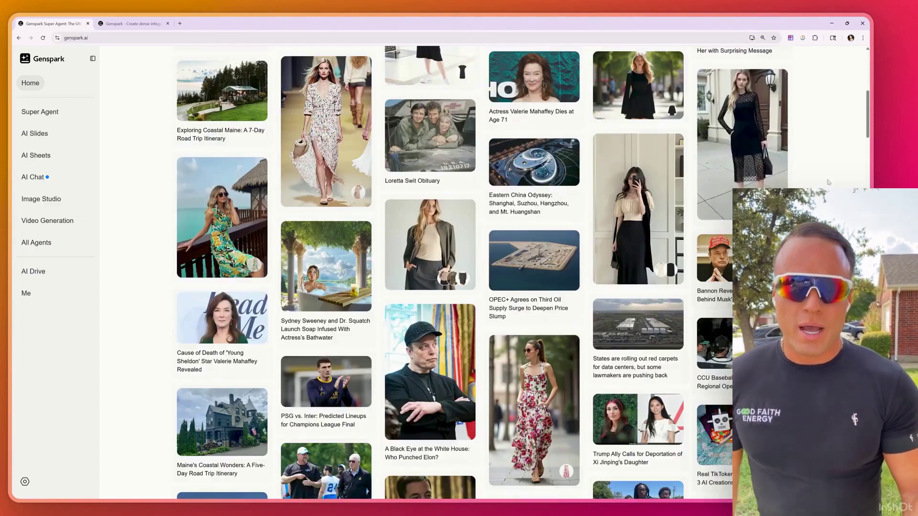
scroll(653, 235, "up", 5)
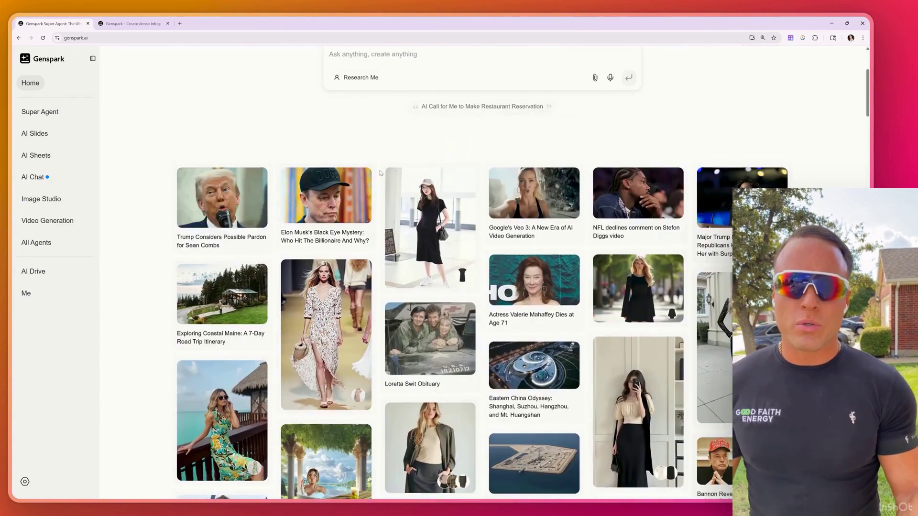
scroll(337, 160, "up", 3)
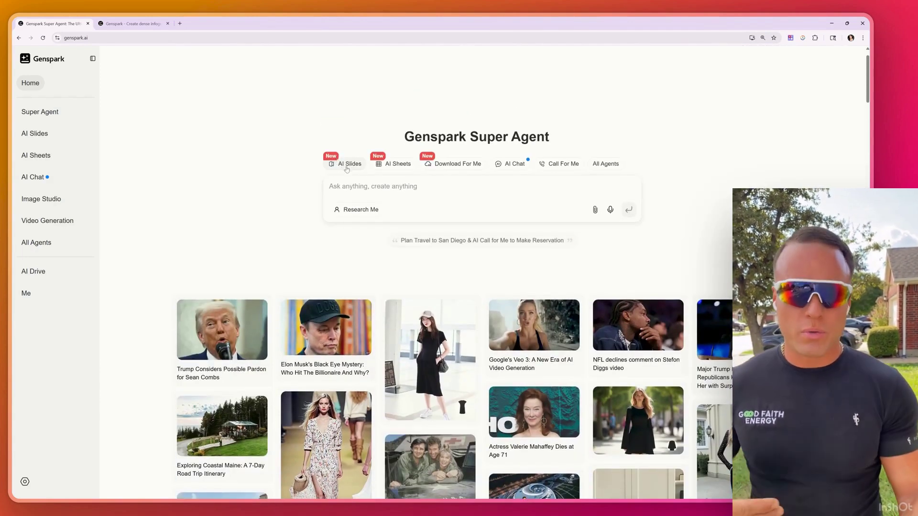
Submit an AI Slides request: "Create dense infographic slides with step-by-step tutorial frameworks for beginners to learn ChatGPT"
left_click(346, 165)
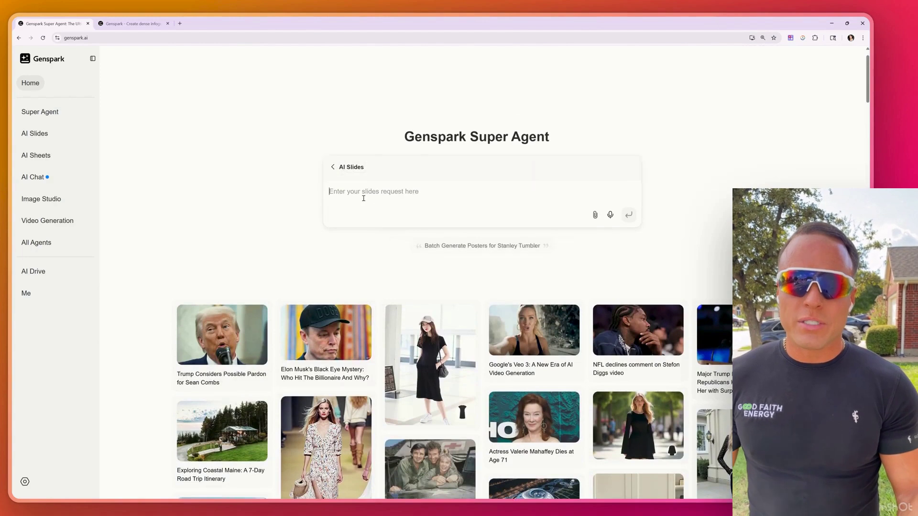
type("Create dense infographic slides with step-by-step tutorial frameworks for beginners to learn ChatGPT")
left_click_drag(360, 192, 410, 192)
left_click(410, 193)
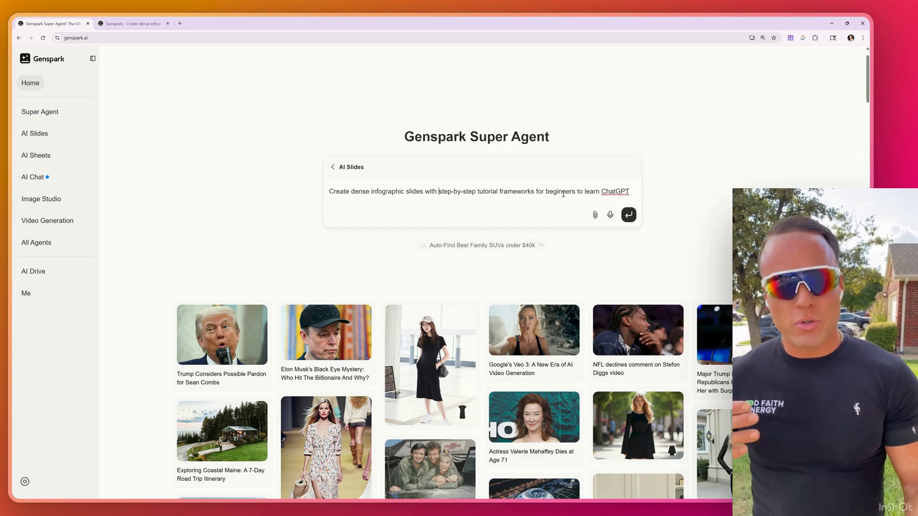
left_click_drag(545, 192, 327, 190)
left_click(628, 215)
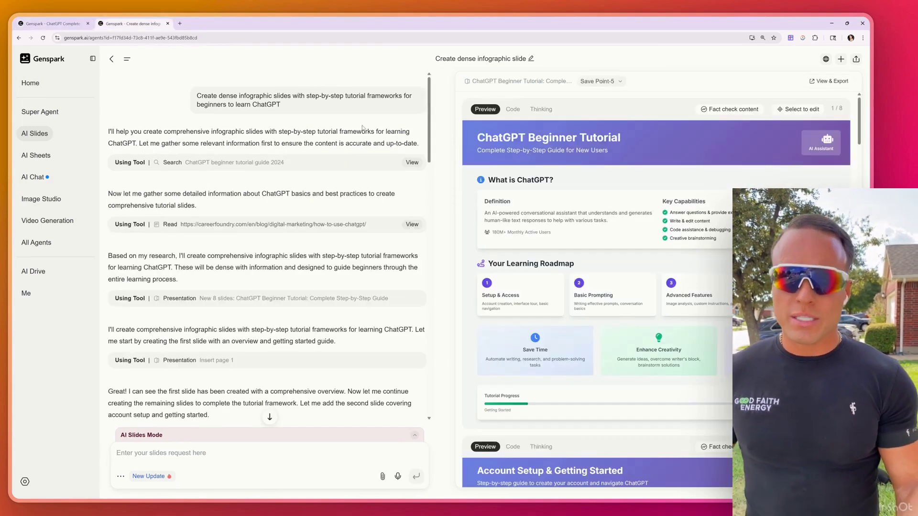
Review the submitted prompt and the previews of the first two slides in the generated ChatGPT tutorial deck
left_click_drag(197, 95, 293, 105)
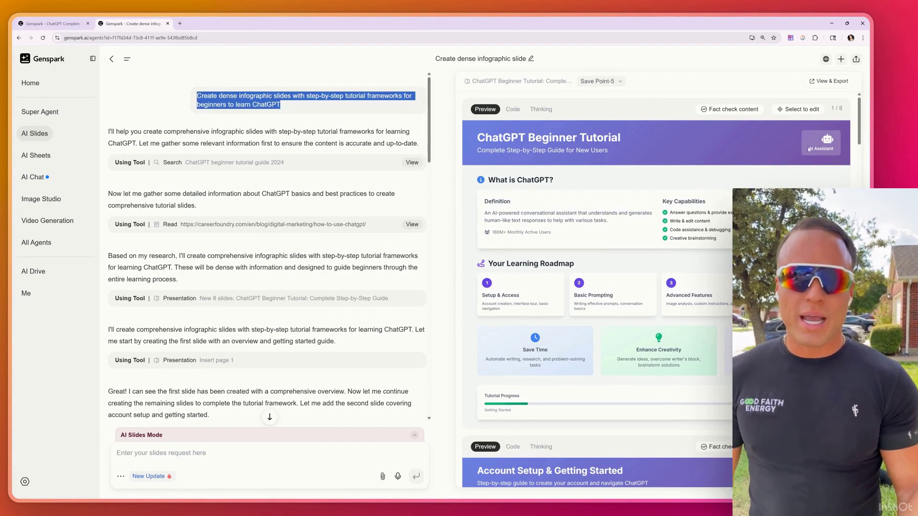
scroll(810, 139, "down", 1)
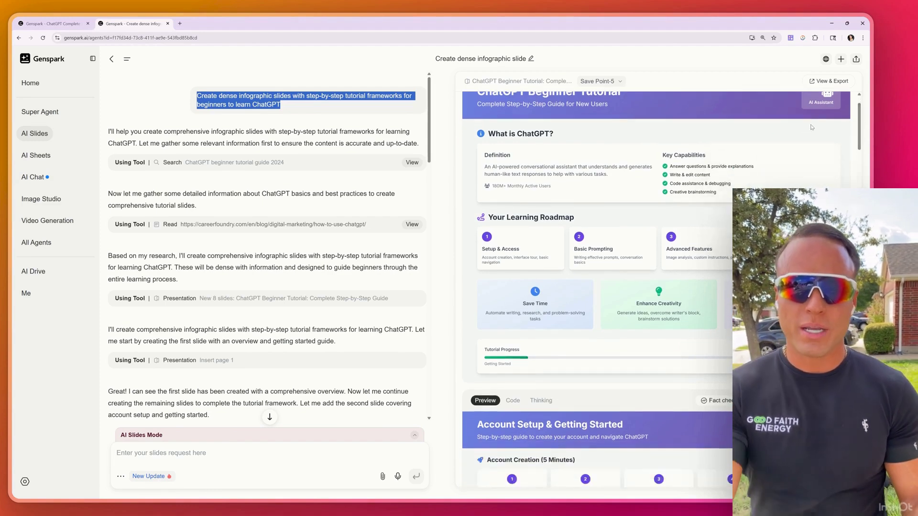
scroll(811, 127, "up", 1)
scroll(724, 297, "down", 3)
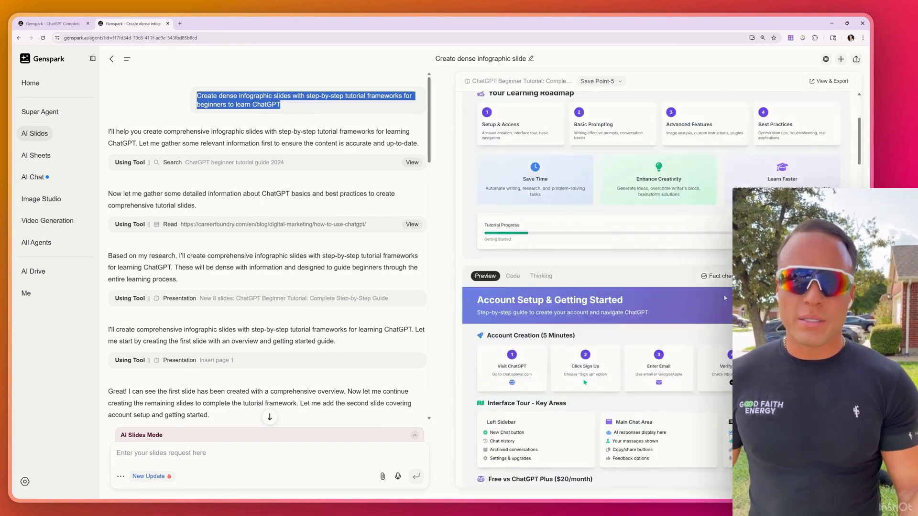
scroll(724, 298, "down", 4)
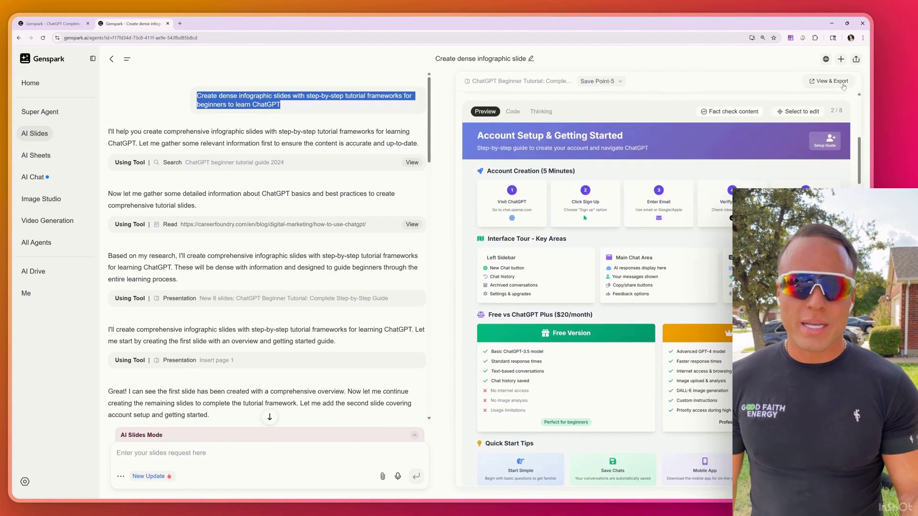
Open the deck in its full view and export page and read through the account setup and prompt engineering slides
left_click(831, 81)
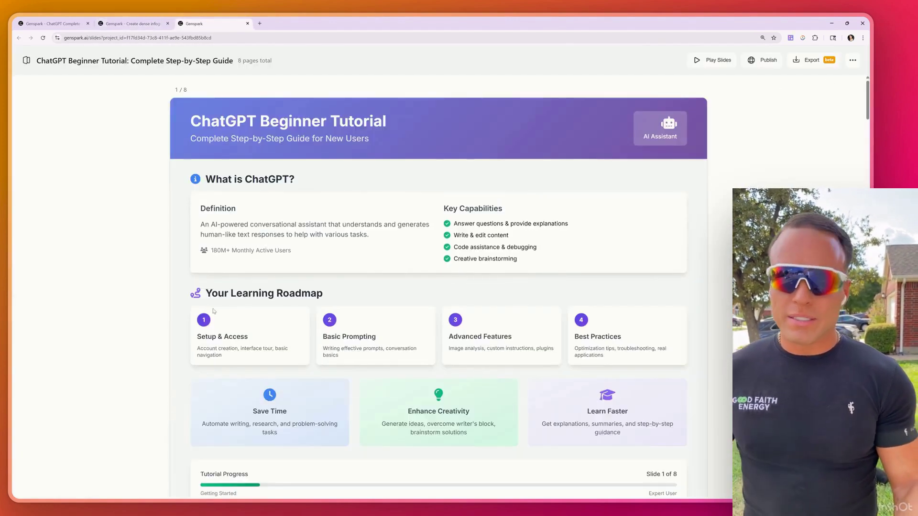
scroll(275, 158, "down", 1)
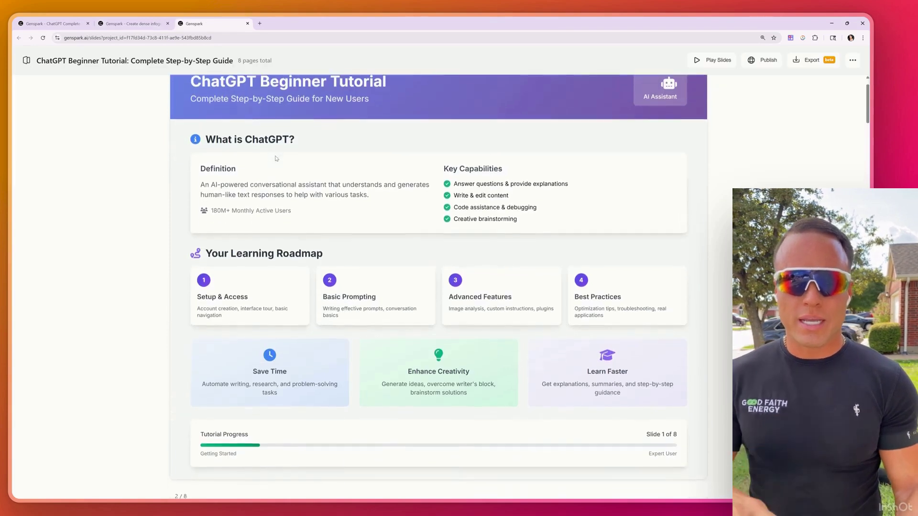
scroll(275, 159, "down", 8)
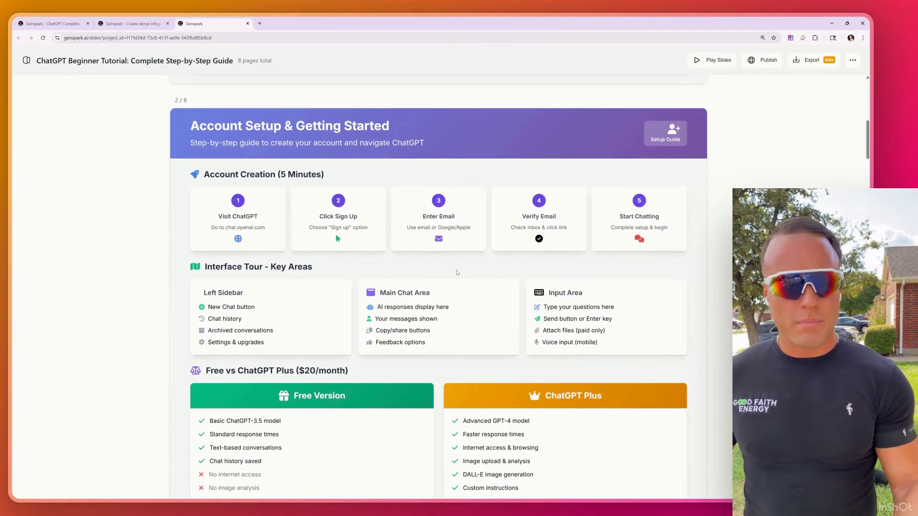
scroll(458, 272, "down", 1)
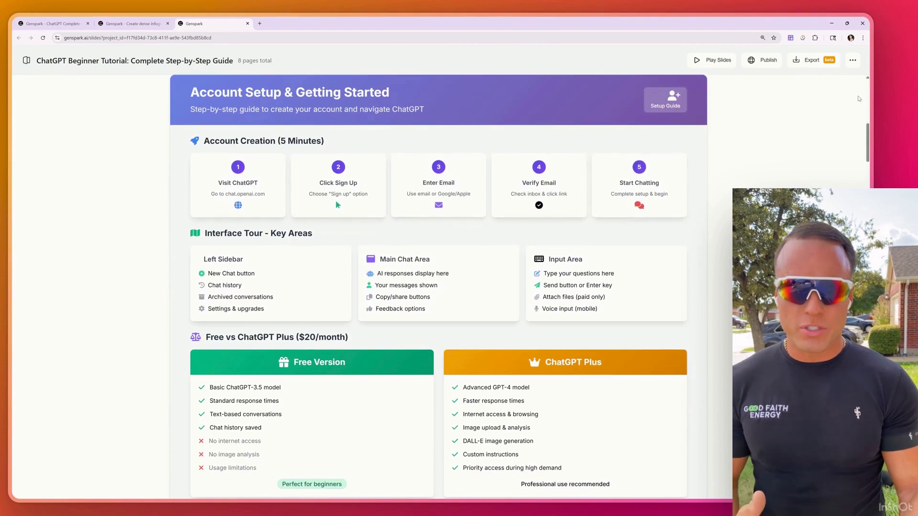
scroll(324, 224, "down", 2)
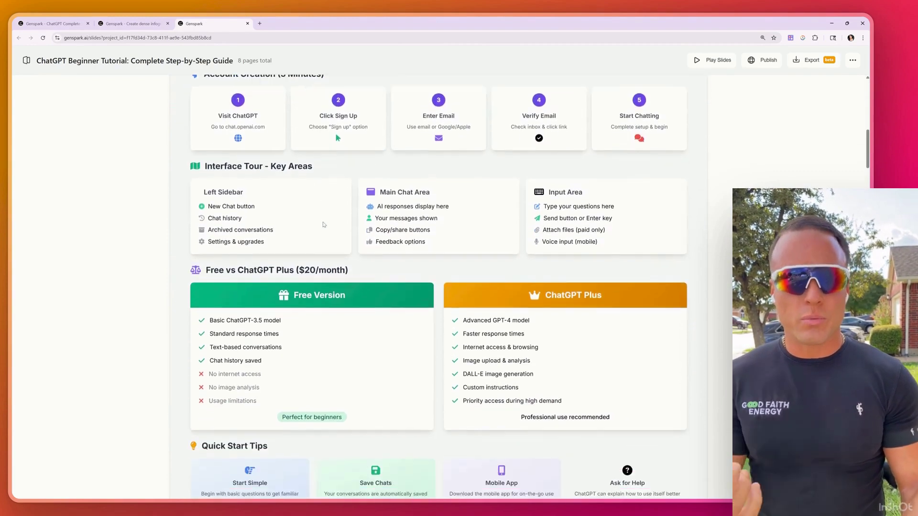
scroll(323, 225, "down", 10)
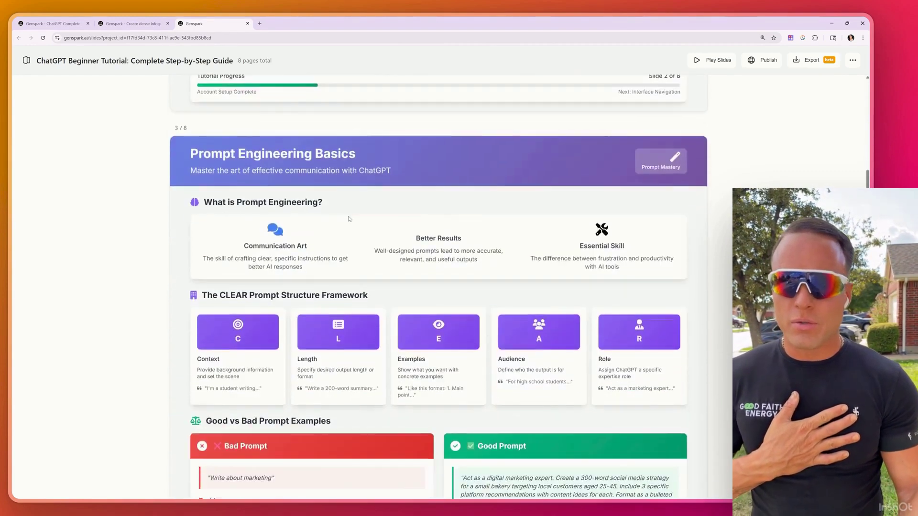
scroll(349, 219, "down", 5)
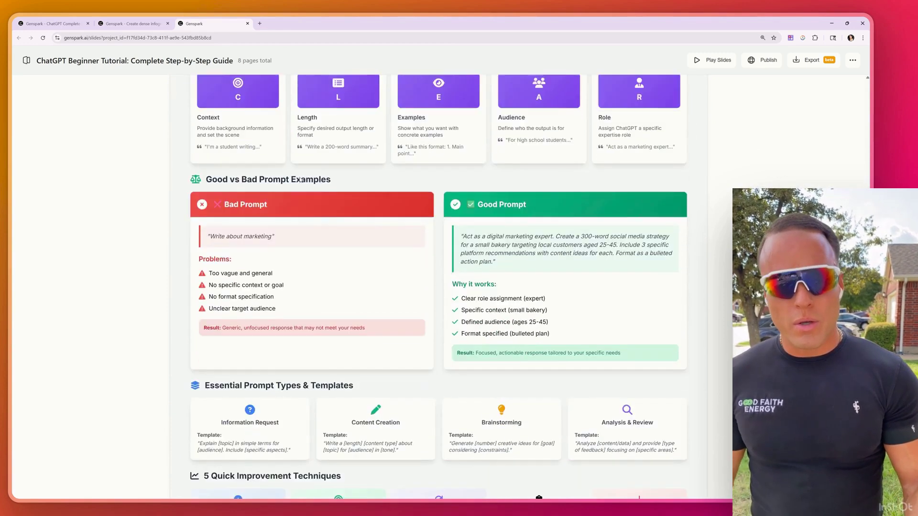
scroll(301, 180, "down", 1)
scroll(534, 189, "down", 7)
scroll(533, 189, "up", 20)
Check the export formats and the publishing options offered for the ChatGPT Beginner Tutorial deck
left_click(811, 60)
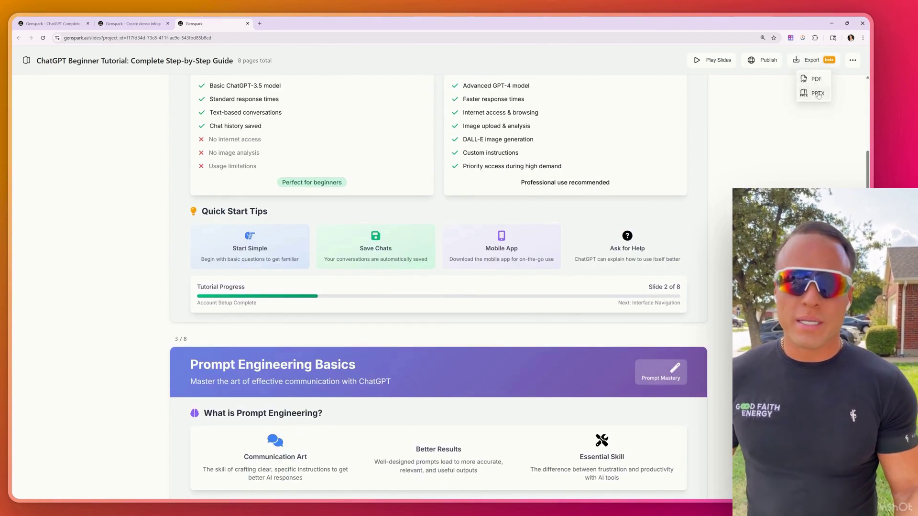
left_click(766, 60)
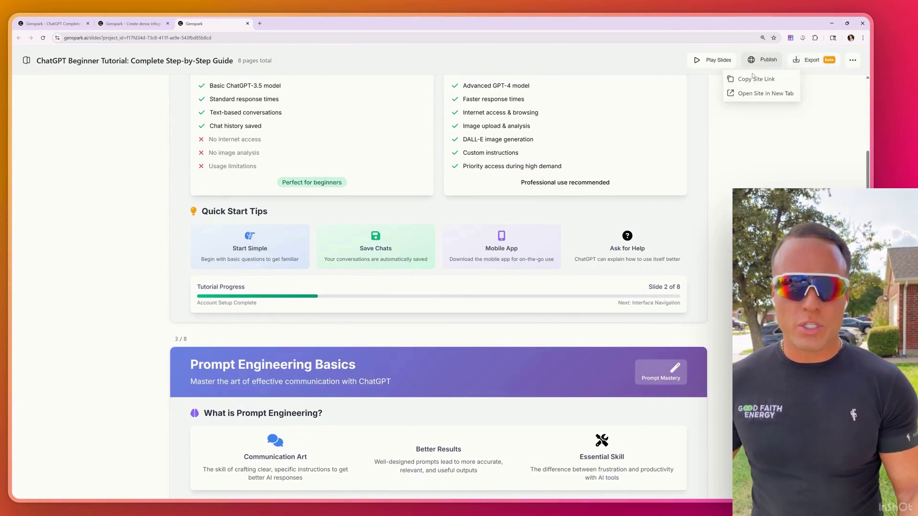
scroll(628, 237, "up", 15)
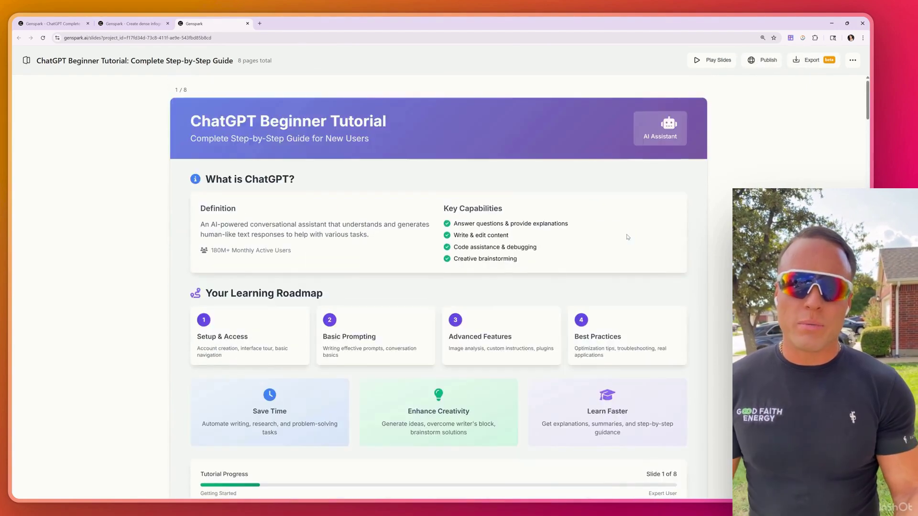
Back in the slides conversation, inspect the code and thinking of the Account Setup & Getting Started slide, ending on its preview
left_click(142, 24)
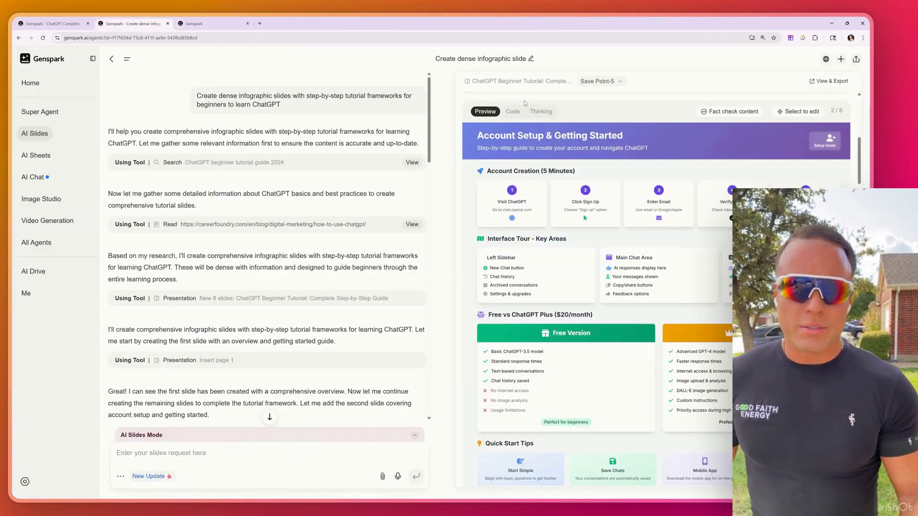
left_click(513, 112)
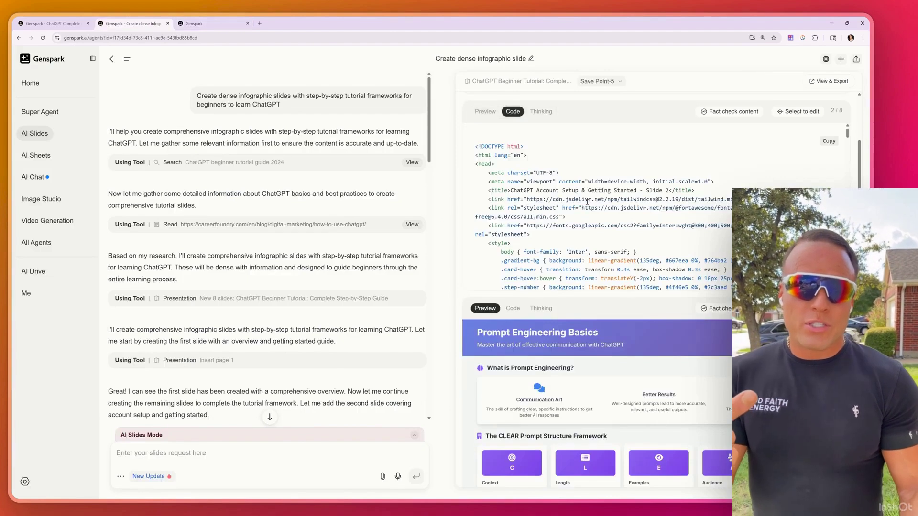
left_click(545, 112)
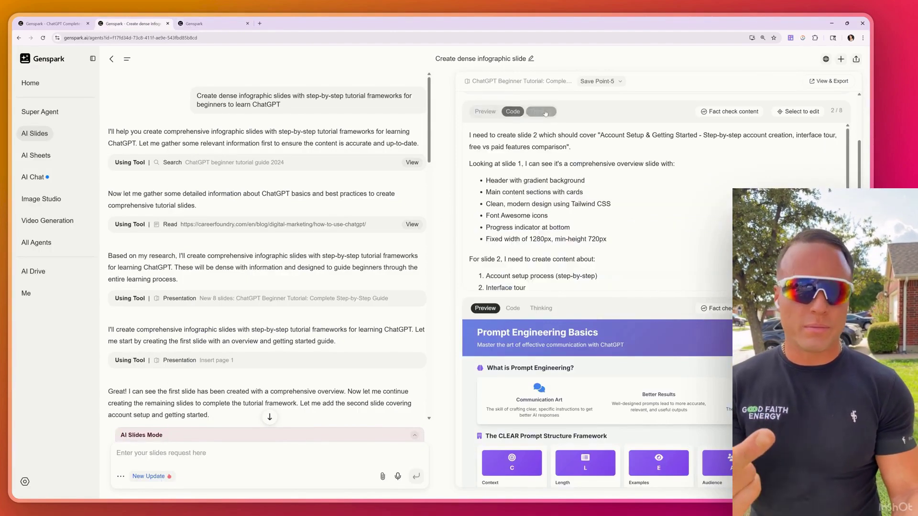
left_click(485, 112)
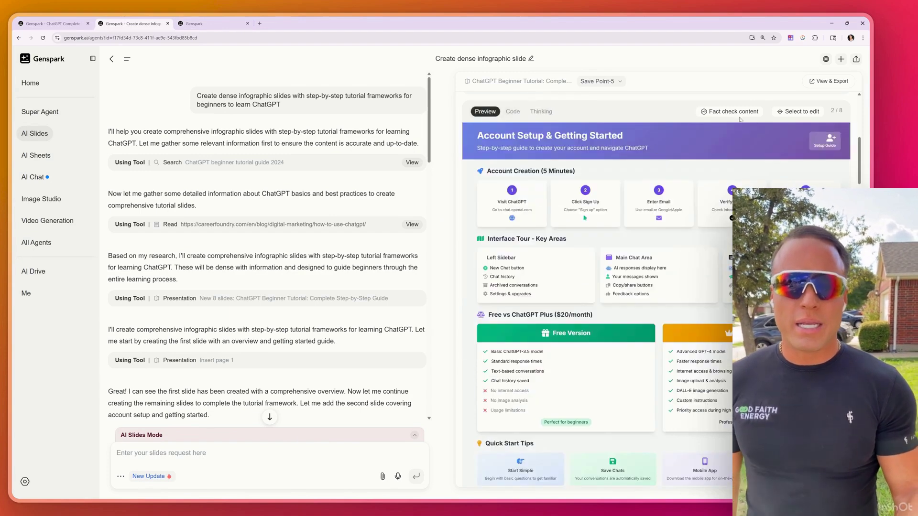
Request a fact check of all content on page 2, asking for clickable references and for wrong content to be identified
type("Page 2: Fact check all the content. If content is right, show me references with clickable links. Otherwise tell me where is wrong and search for content with references.")
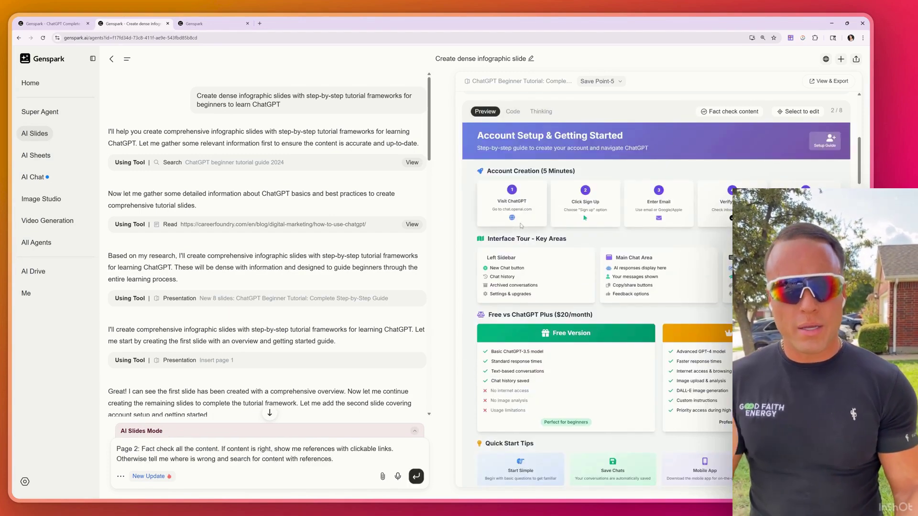
left_click_drag(120, 449, 364, 460)
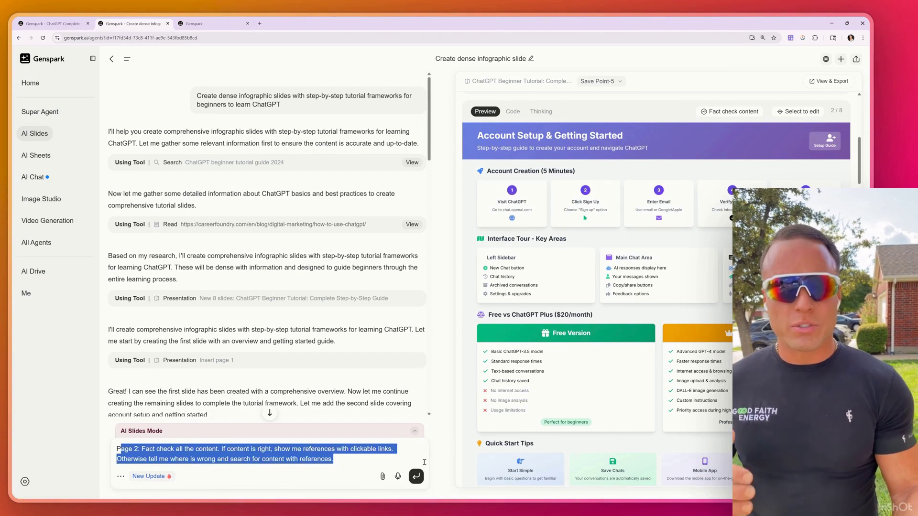
left_click(411, 479)
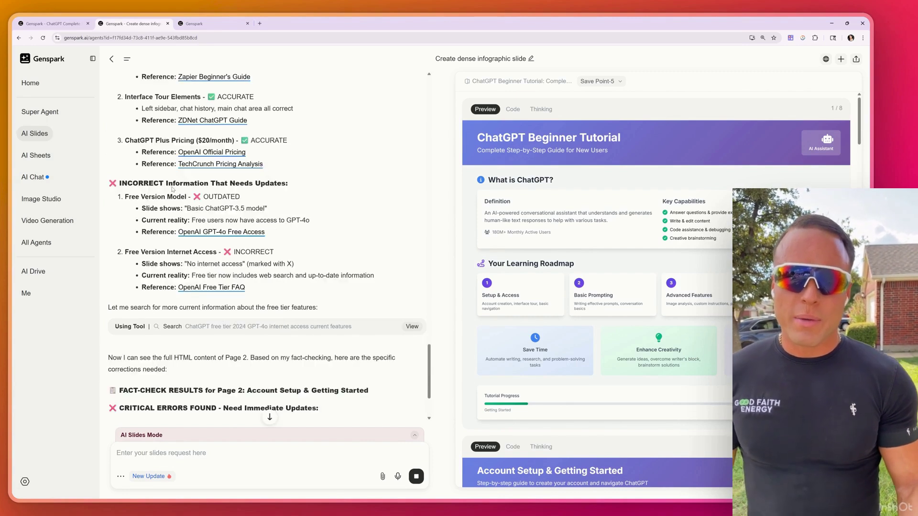
Read the page 2 fact-check results, including the incorrect free version claims and the recommended updates
left_click_drag(132, 186, 187, 210)
left_click(254, 276)
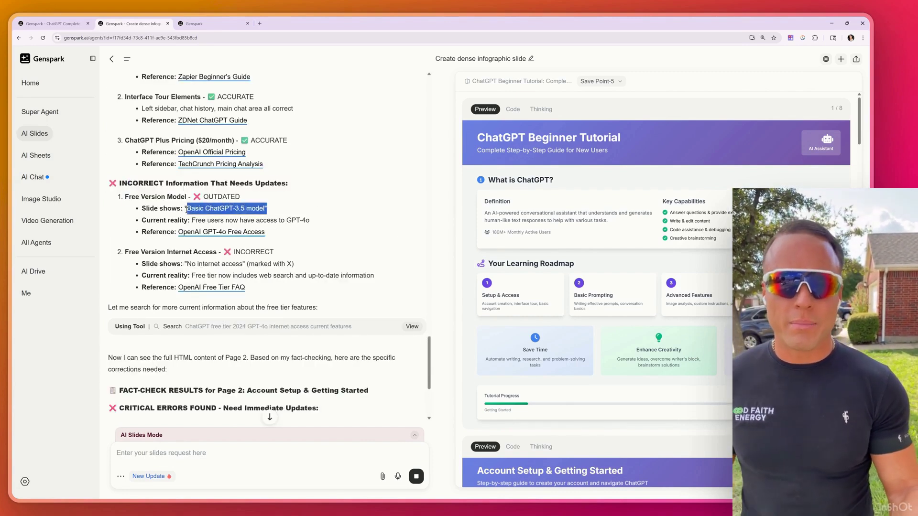
scroll(233, 227, "down", 1)
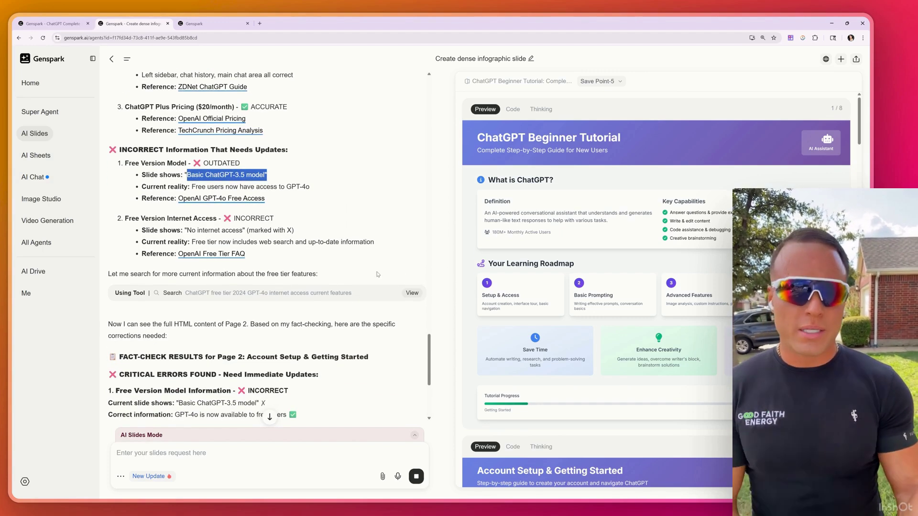
scroll(227, 295, "down", 10)
left_click_drag(109, 288, 258, 368)
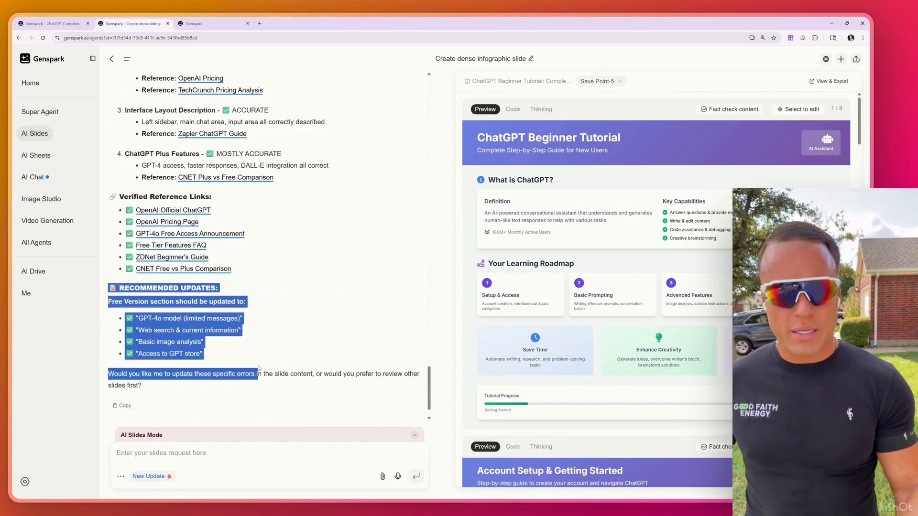
Accept the offer to update the errors found in the slide content by replying affirmatively in the conversation
left_click(176, 390)
left_click_drag(119, 375, 252, 378)
left_click(252, 379)
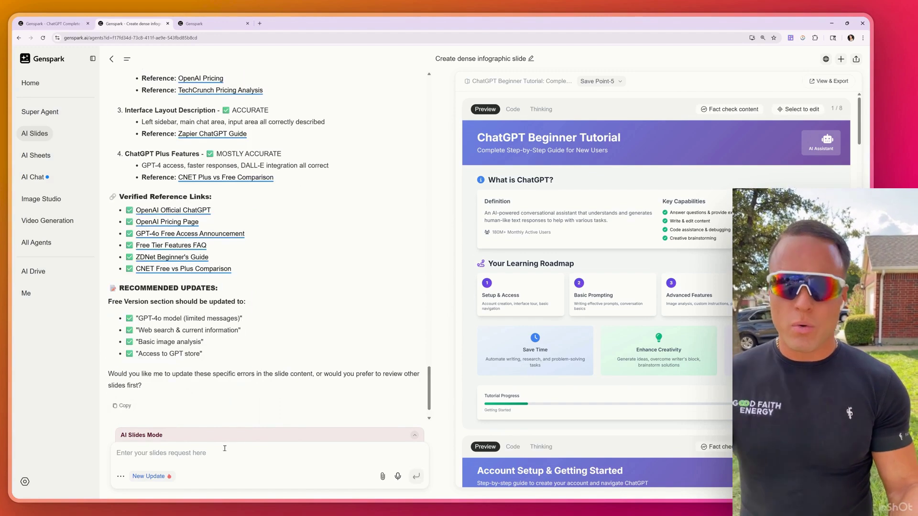
left_click(215, 443)
type("Y")
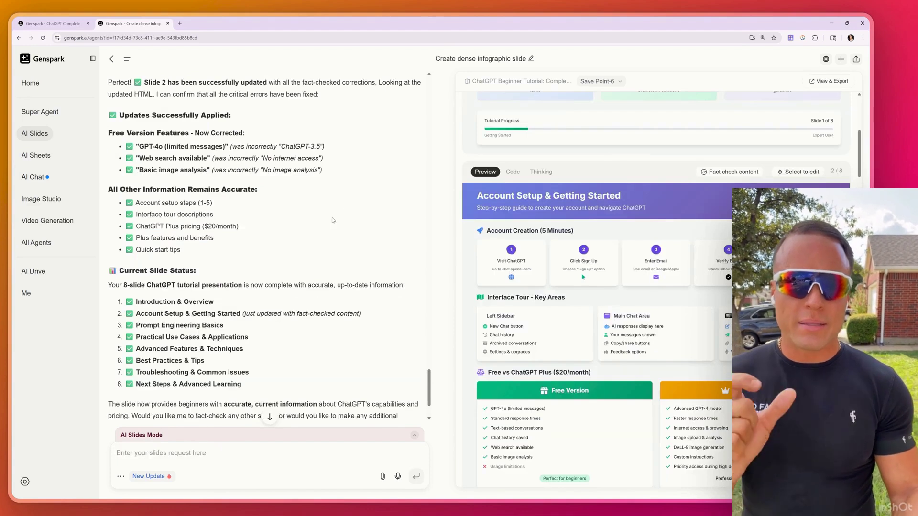
Shorten the "Main Chat Area" heading on the Account Setup & Getting Started slide to "Main Chat" using Select to edit
scroll(295, 220, "down", 3)
scroll(610, 185, "down", 1)
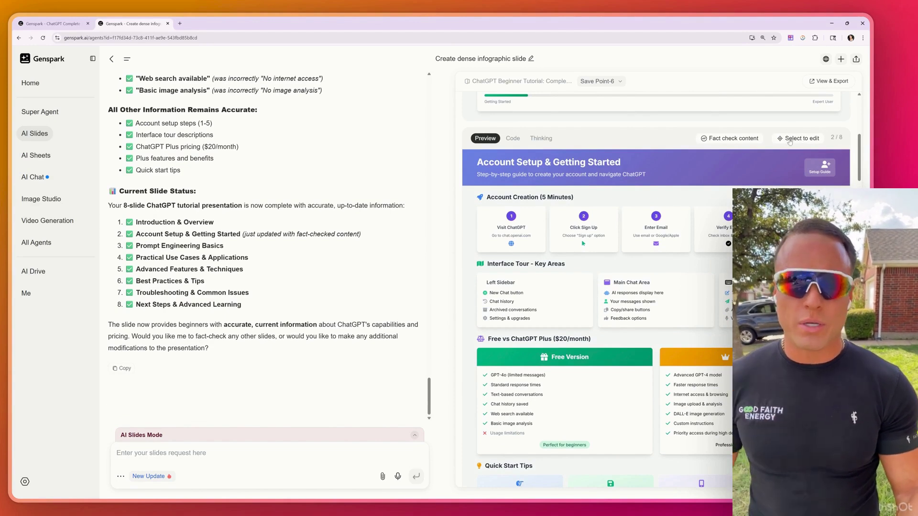
left_click(801, 139)
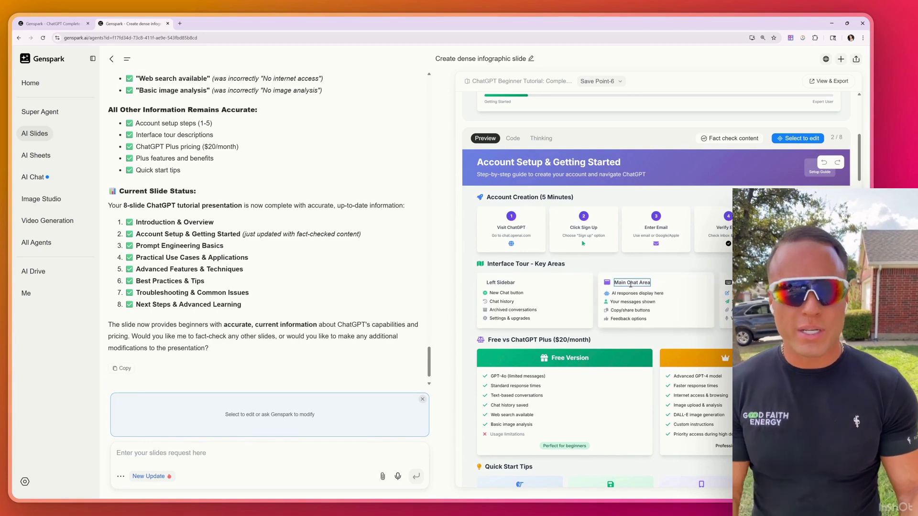
left_click(631, 284)
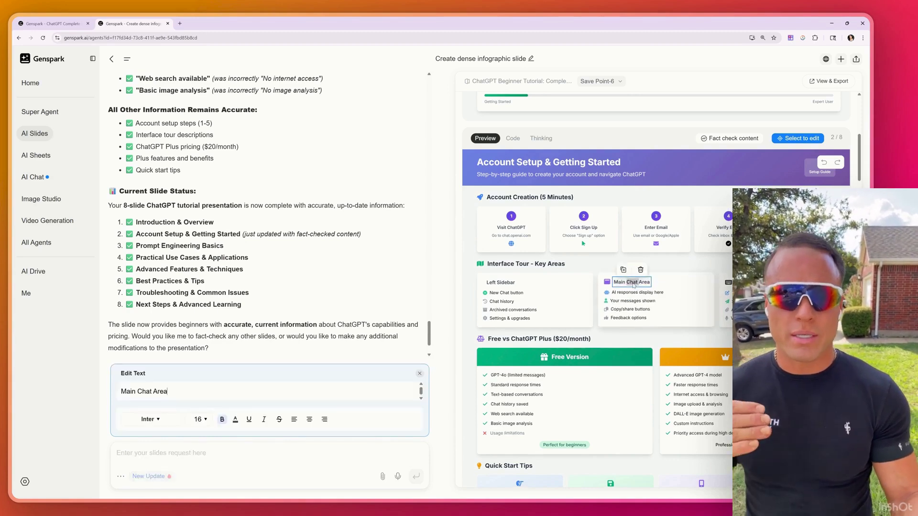
key("BackSpace")
key("BackSpace")
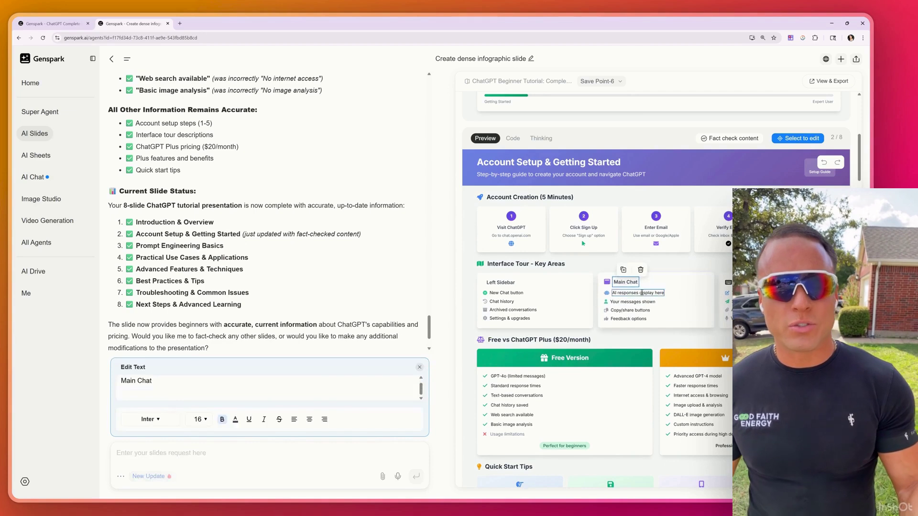
left_click(526, 264)
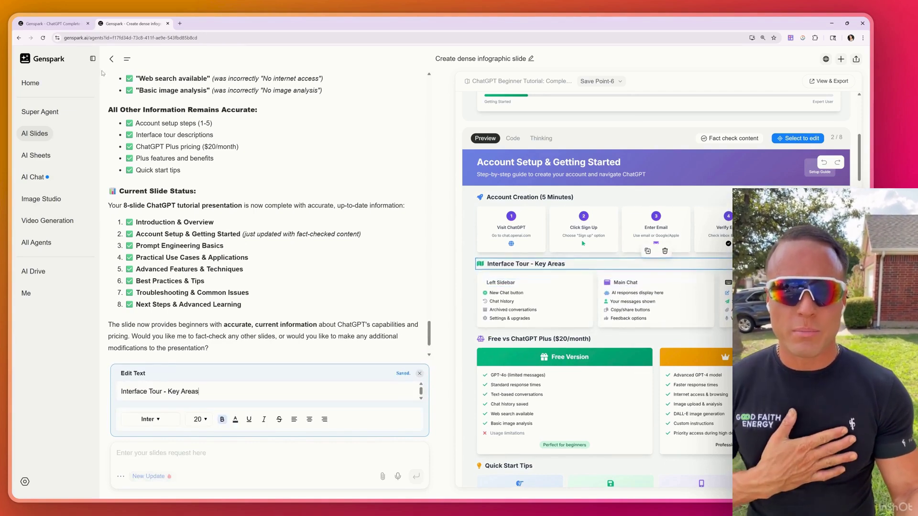
In the ChatGPT Complete Beginner's Tutorial Guide conversation, review the original infographic prompt and the slide creation progress
left_click(63, 24)
scroll(423, 289, "up", 5)
triple_click(193, 93)
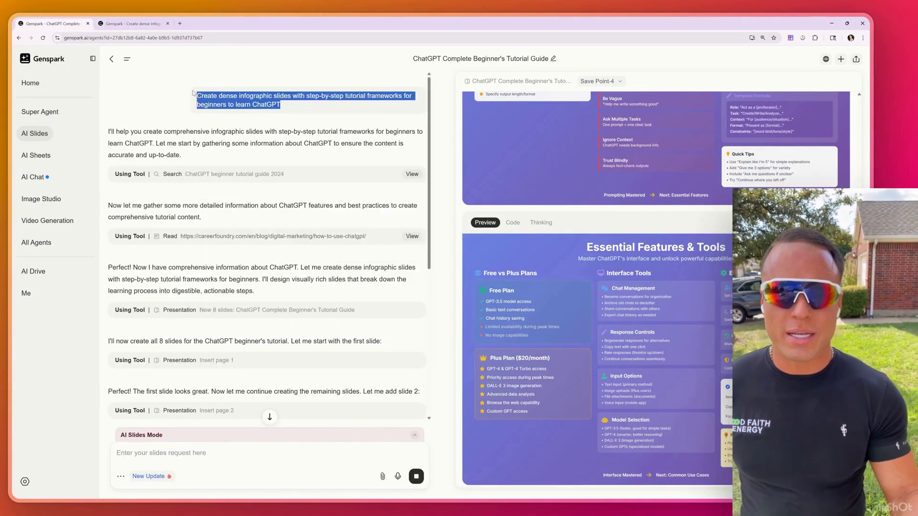
left_click_drag(427, 128, 442, 354)
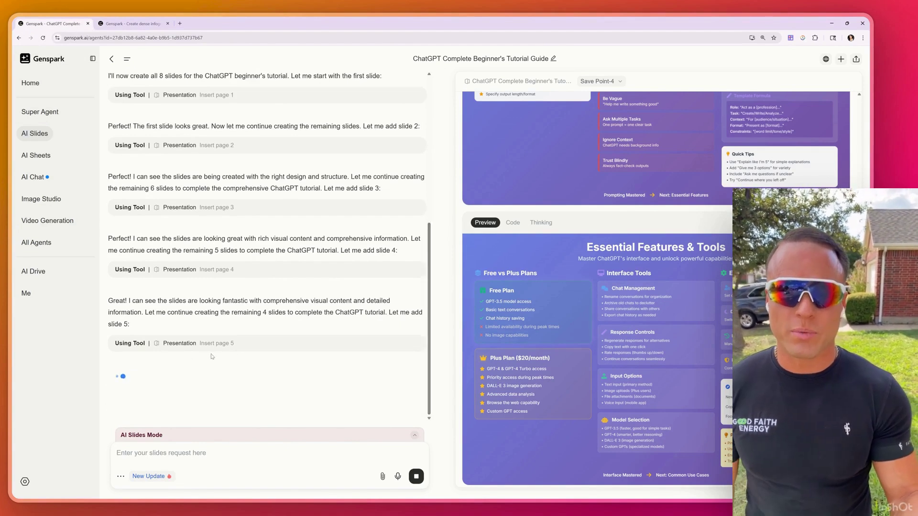
scroll(212, 356, "up", 10)
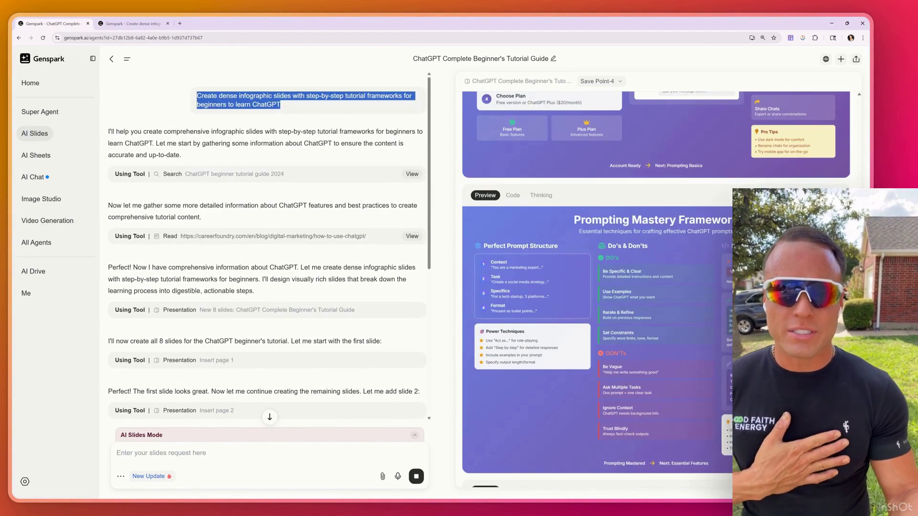
Review the generated ChatGPT tutorial slides from the title slide through Common Use Cases & Applications
scroll(592, 287, "up", 12)
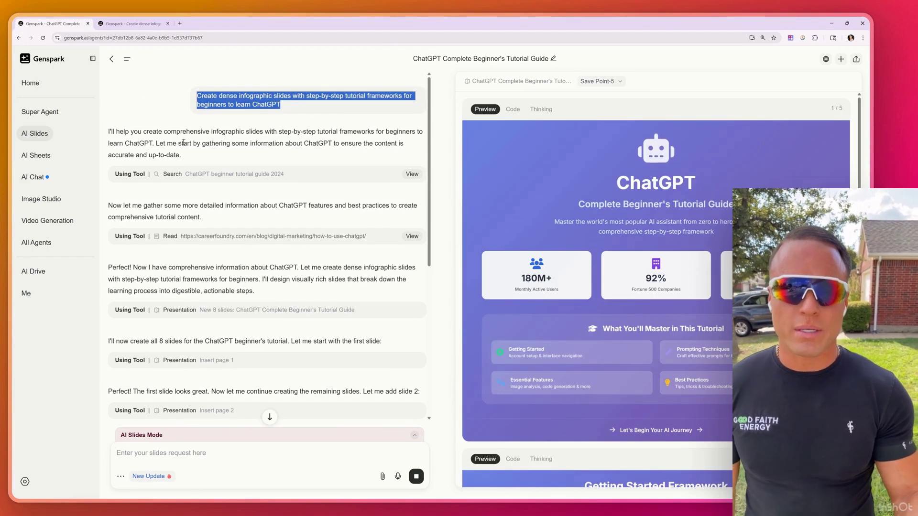
scroll(641, 256, "down", 15)
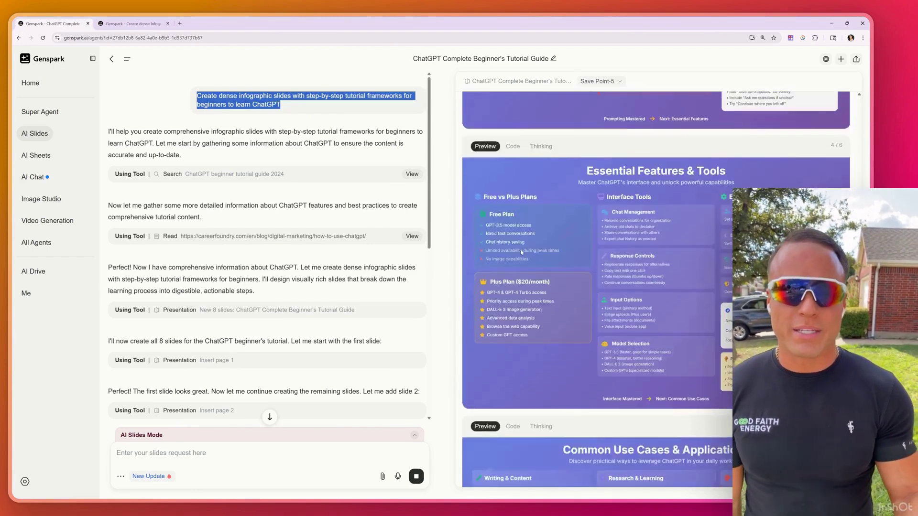
scroll(526, 253, "up", 8)
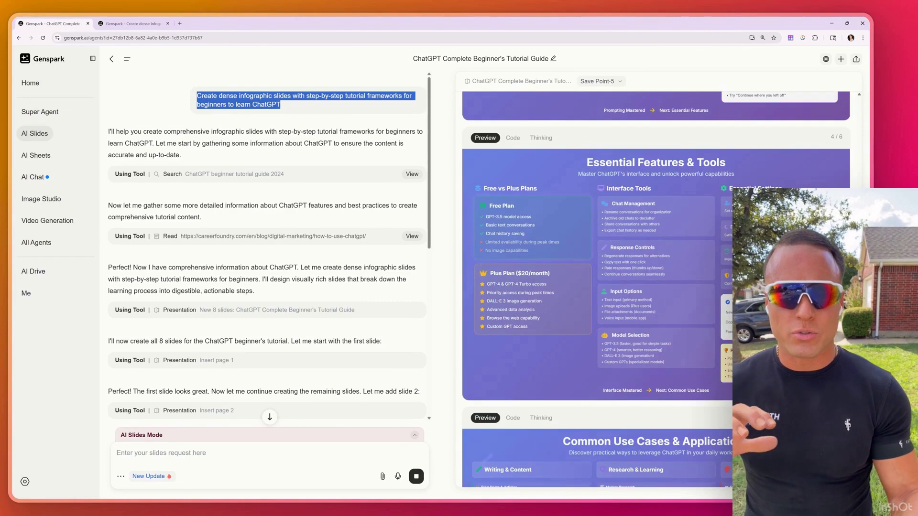
scroll(655, 287, "up", 10)
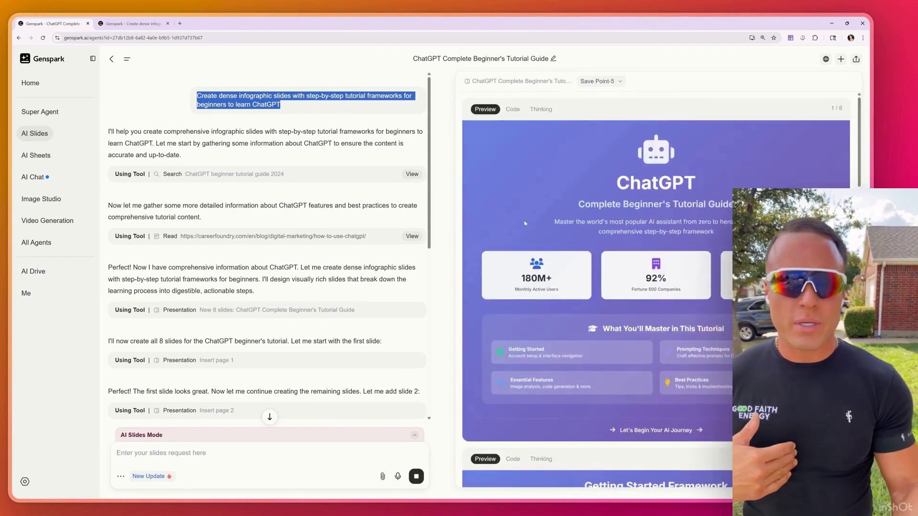
scroll(518, 155, "down", 5)
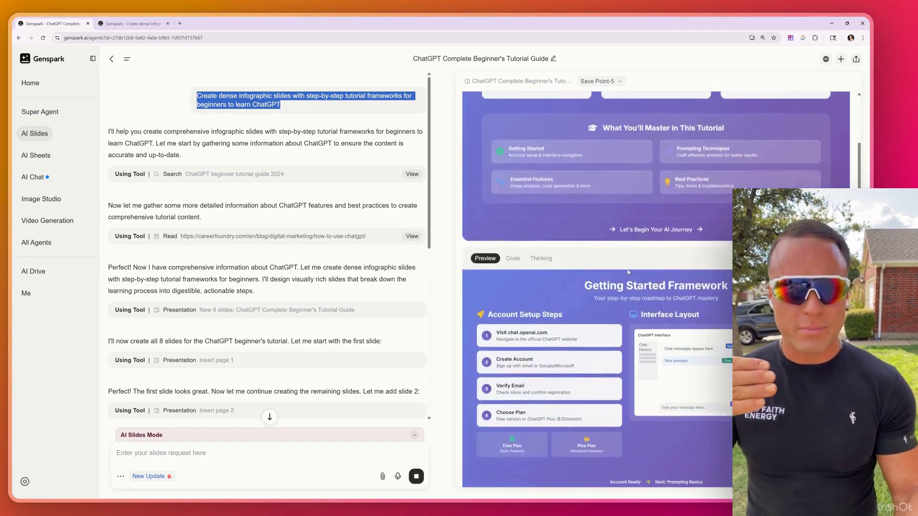
scroll(696, 175, "down", 2)
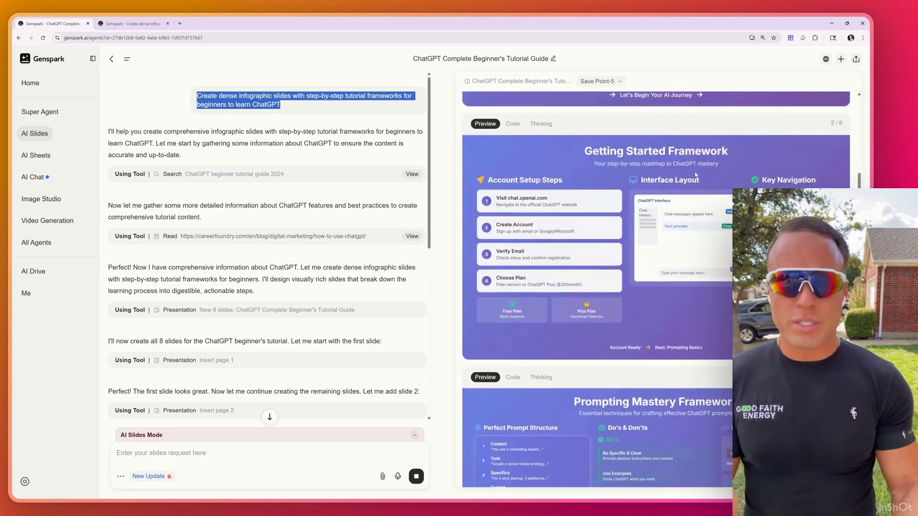
scroll(572, 179, "down", 10)
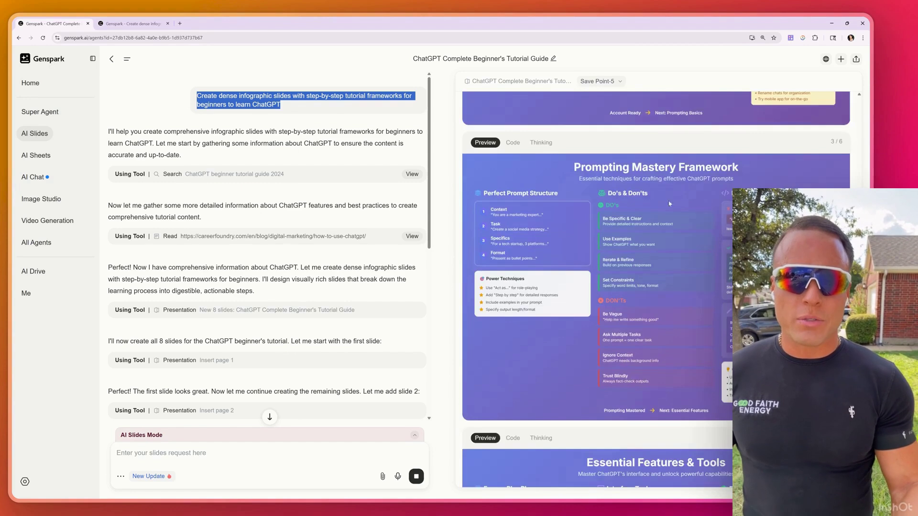
scroll(641, 233, "down", 9)
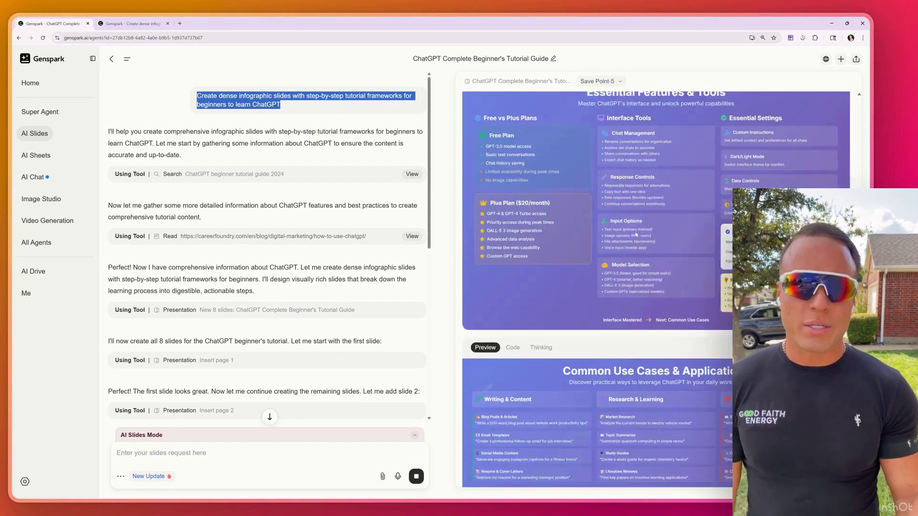
scroll(591, 258, "down", 1)
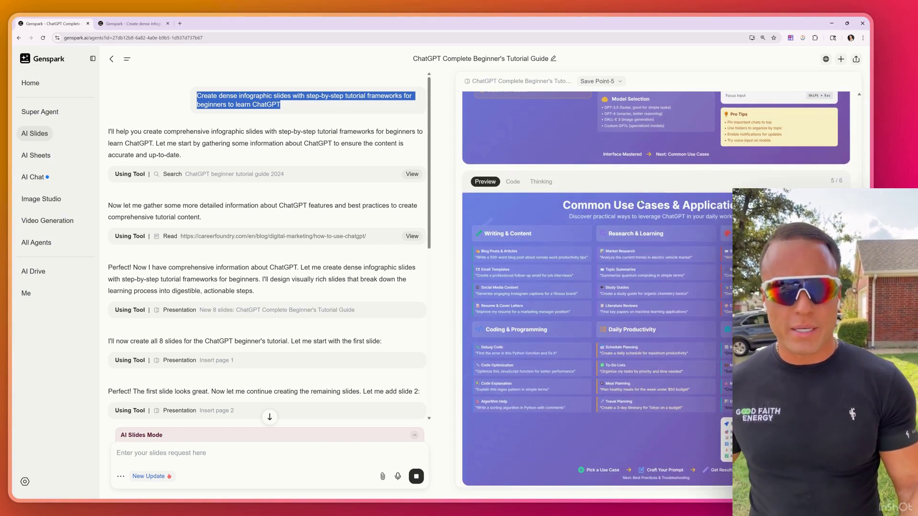
Go through the tutorial deck again from its title slide to the code of the slide still being generated
scroll(635, 176, "up", 2)
scroll(635, 175, "up", 10)
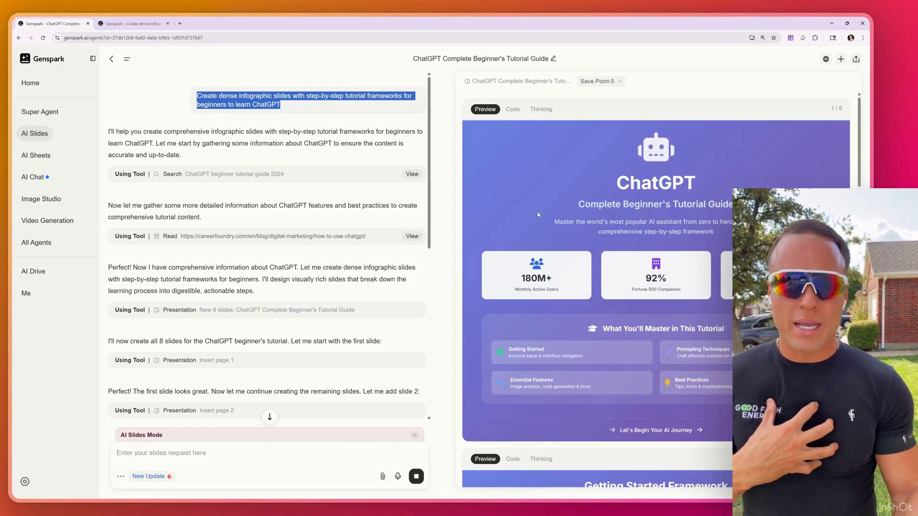
scroll(589, 158, "down", 2)
scroll(709, 272, "down", 2)
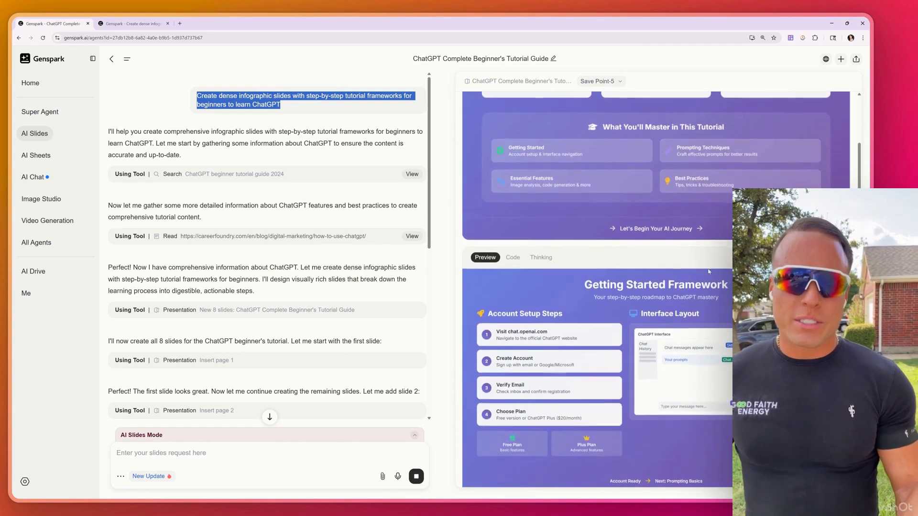
scroll(709, 271, "down", 3)
scroll(708, 271, "down", 3)
scroll(707, 271, "down", 20)
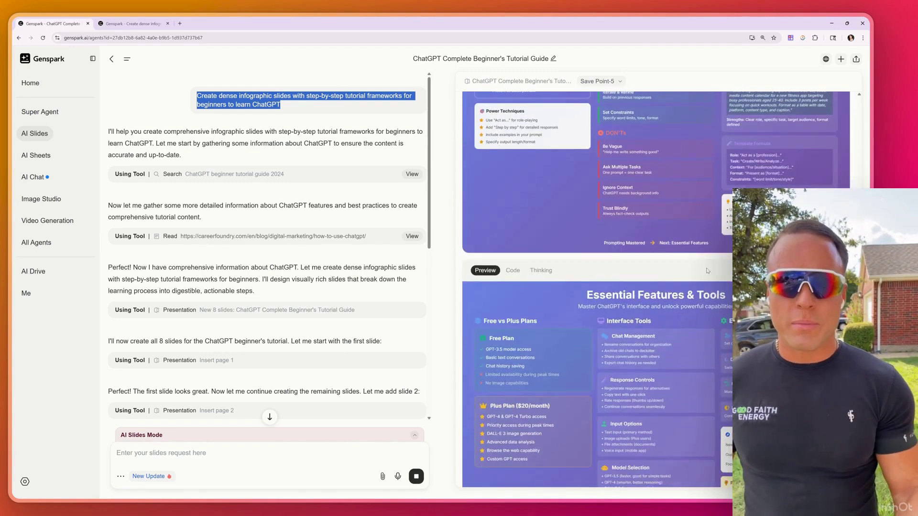
scroll(685, 263, "down", 2)
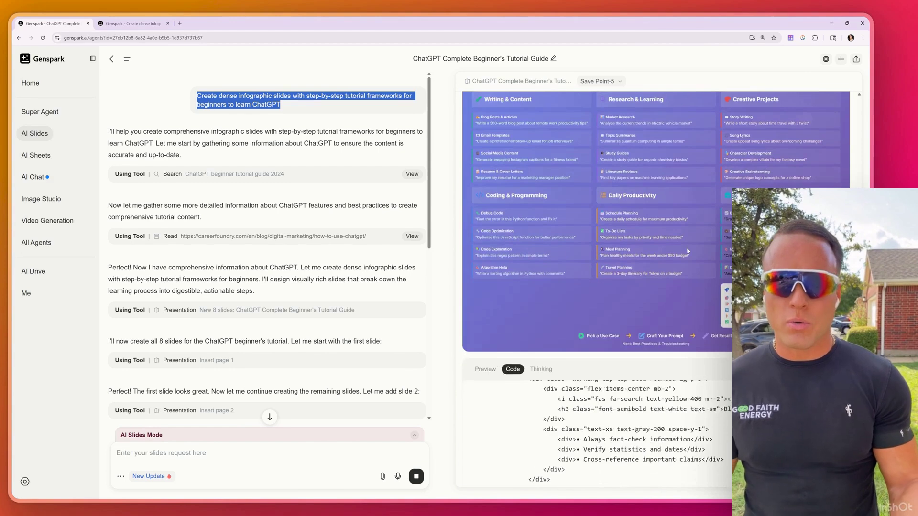
scroll(688, 251, "up", 4)
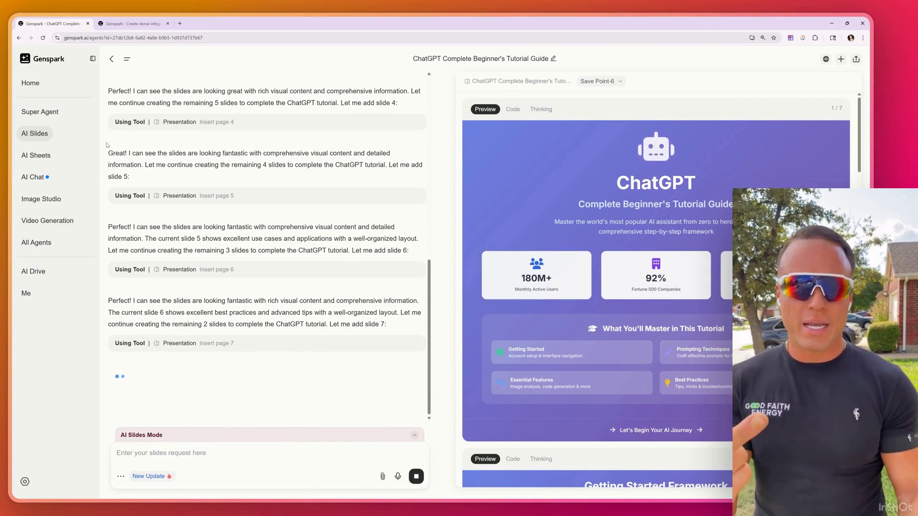
On the Genspark home page, enter the request "Find 20 YouTube videos about AI Automation and analyze metrics and comments"
left_click(36, 156)
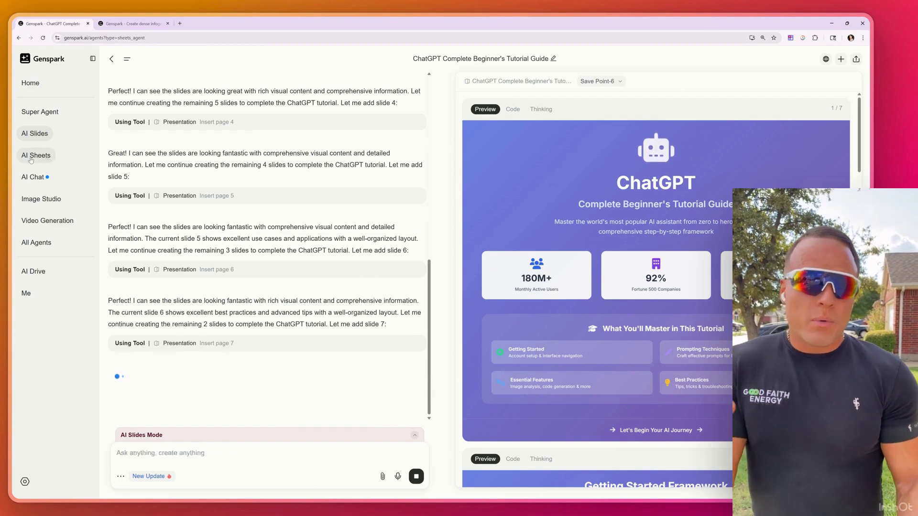
left_click(30, 82)
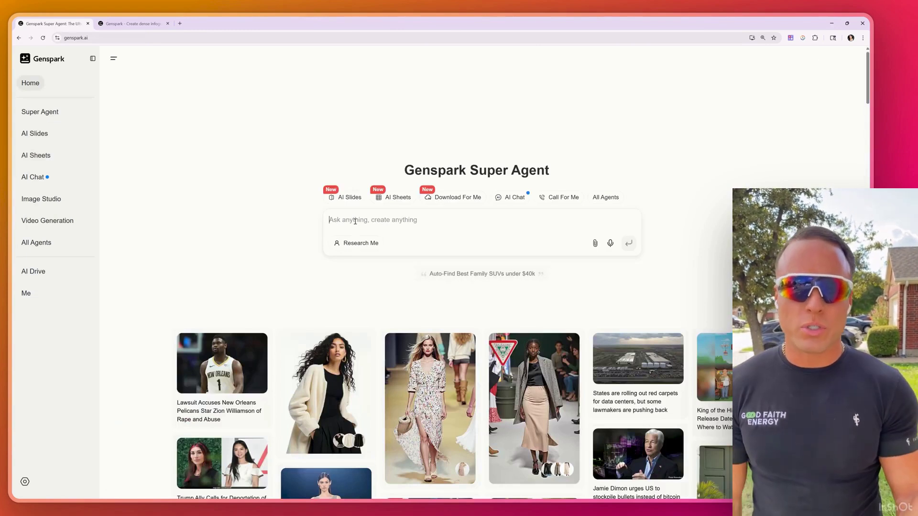
type("Find 20 Genspark YouTube videos and analyze metrics and comments")
double_click(368, 220)
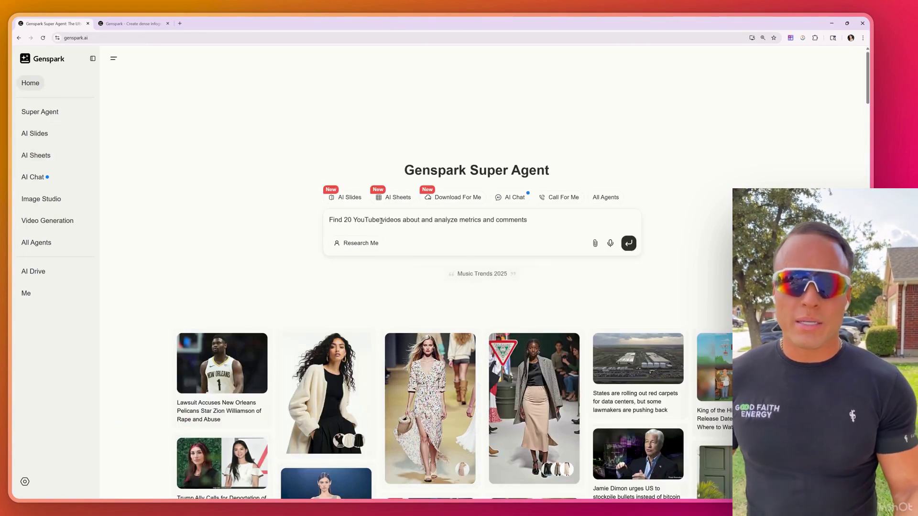
type("AI A")
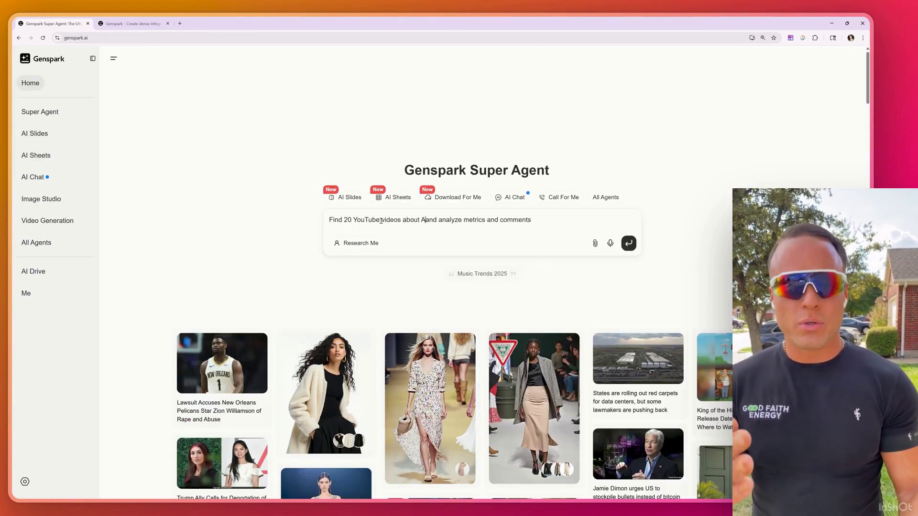
type("utomation")
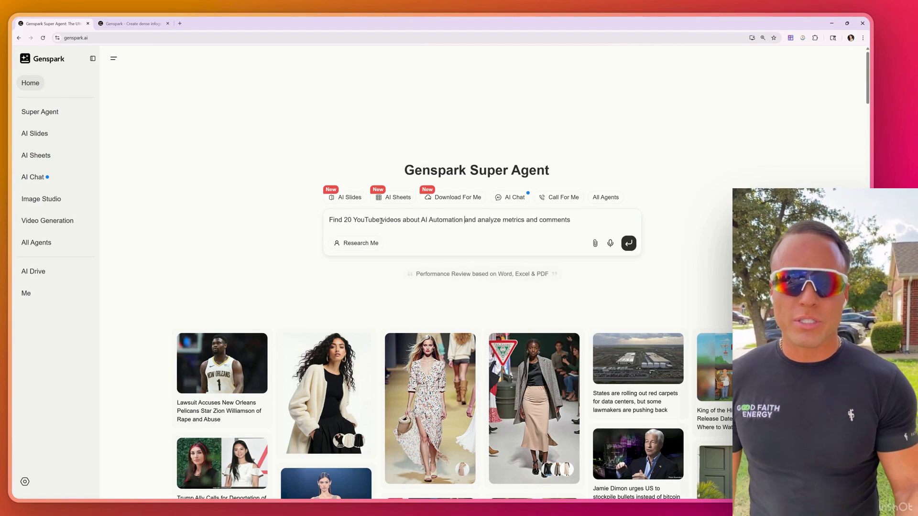
Set the YouTube video request to AI Sheets mode and submit it
left_click(404, 203)
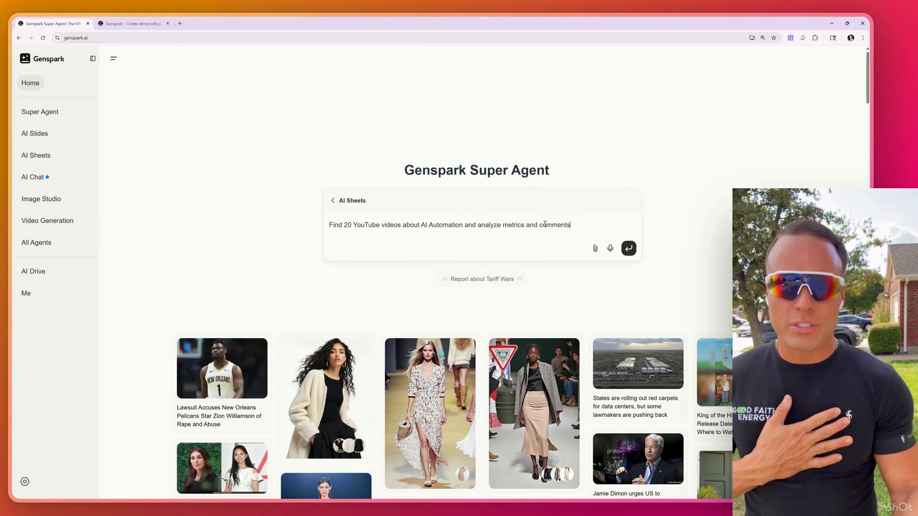
left_click_drag(574, 225, 340, 221)
left_click(472, 229)
left_click(628, 248)
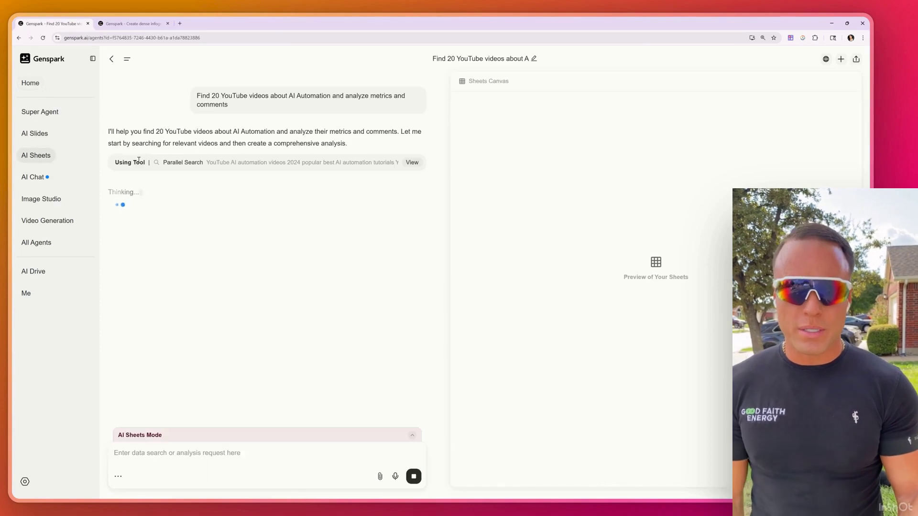
Inspect the Parallel Search tool call for AI automation videos and view its details
left_click_drag(119, 163, 293, 174)
left_click(313, 177)
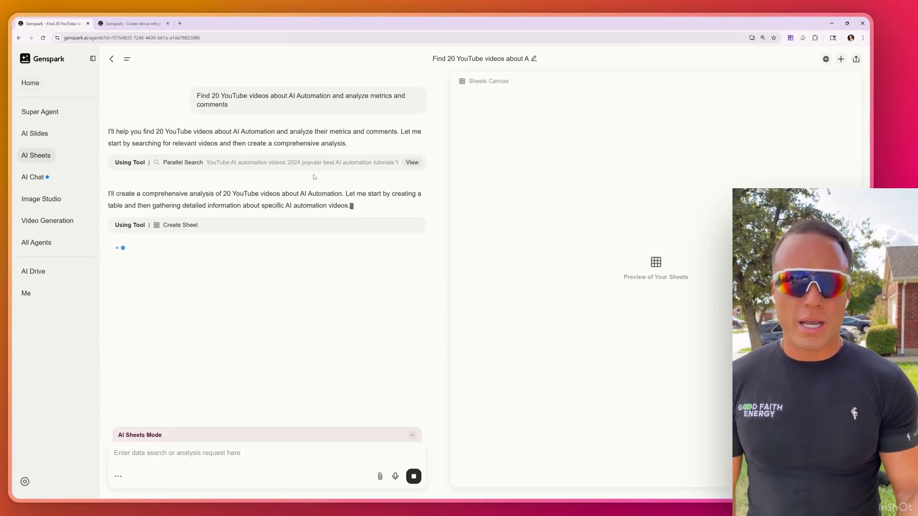
left_click(412, 162)
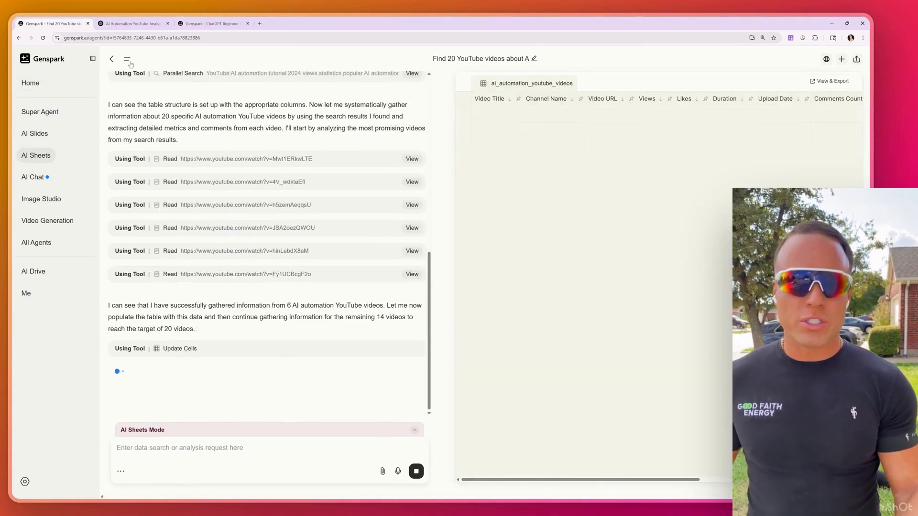
Check the task list of existing conversations and close it, then collapse and re-expand the navigation sidebar
left_click(128, 61)
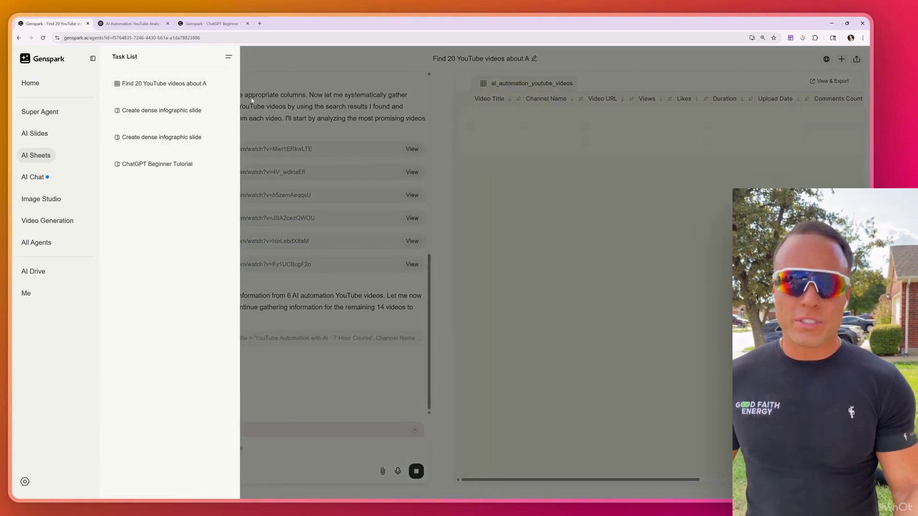
left_click(229, 59)
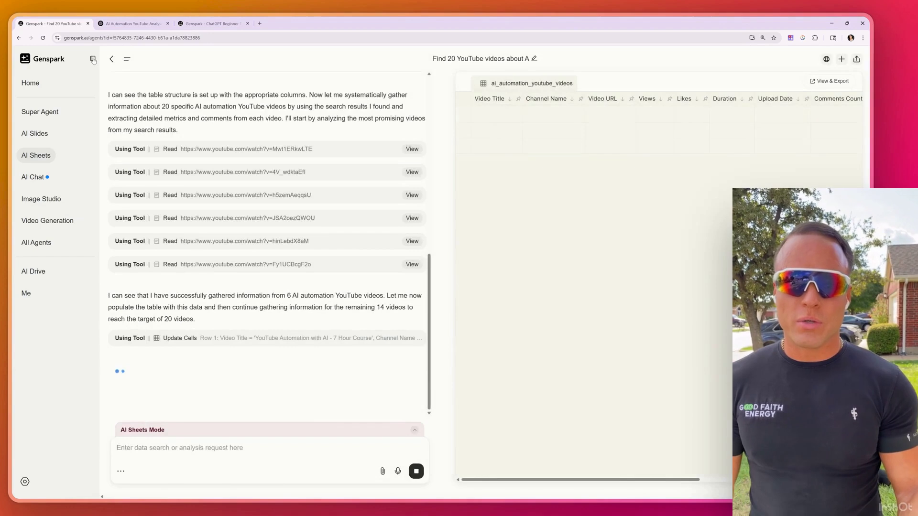
left_click(93, 59)
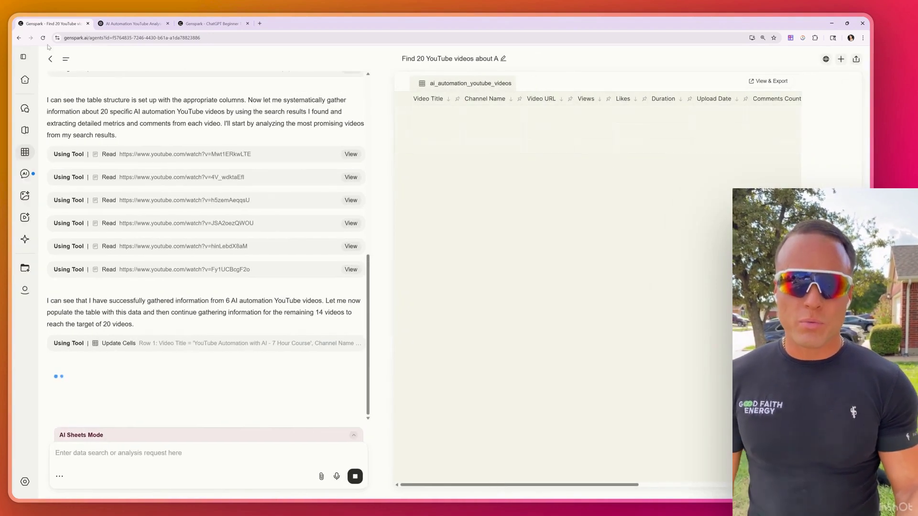
left_click(25, 57)
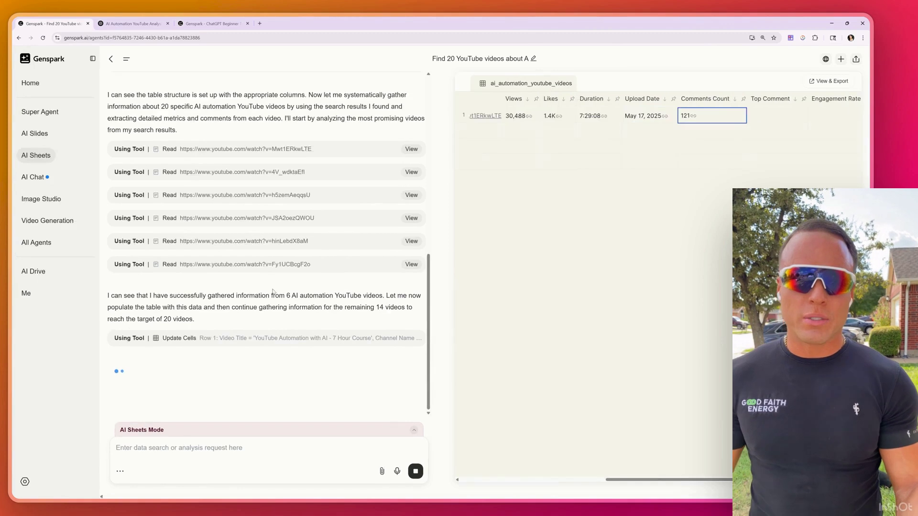
Read the agent's progress message about the AI automation videos gathered for the table
double_click(167, 301)
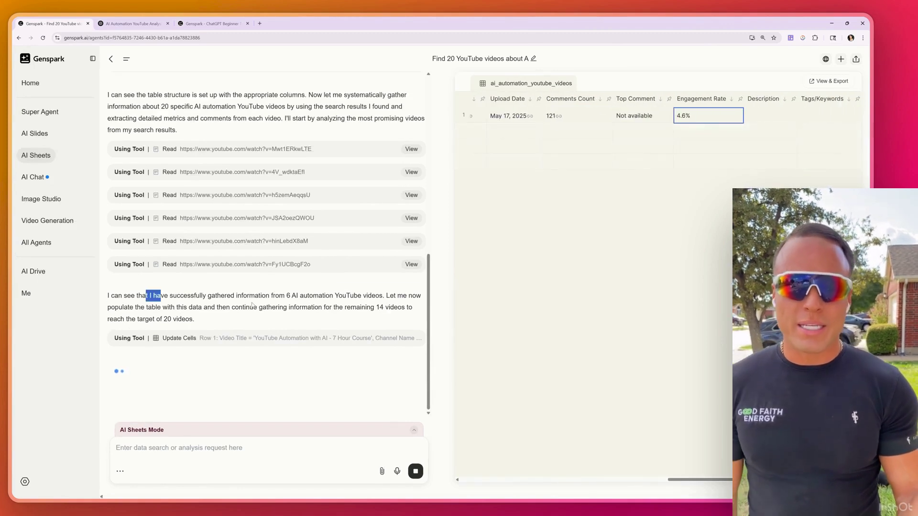
left_click_drag(167, 301, 325, 320)
double_click(186, 296)
left_click_drag(186, 296, 382, 298)
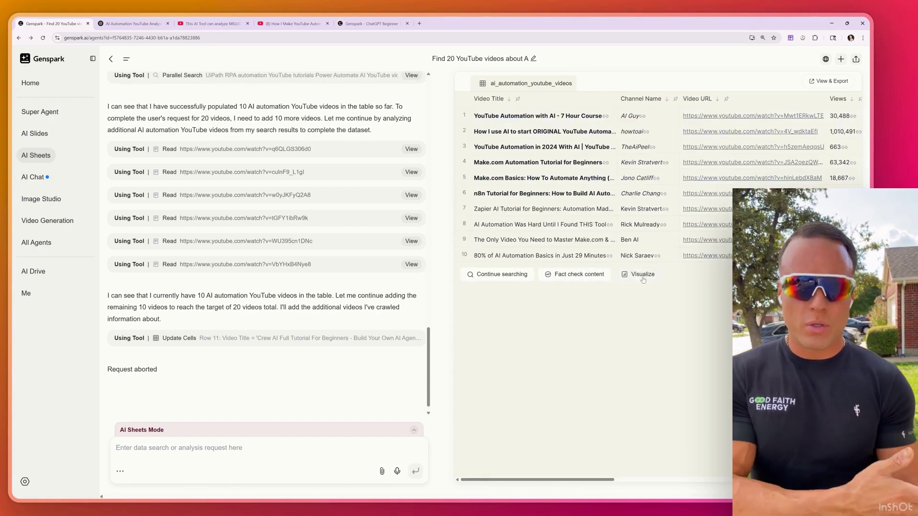
Submit the follow-up request "Use data analysis tool to analyze the table, and then use the create HTML tool to generate a report."
type("Use data analysis tool to analyze the table, and then use the create HTML tool to generate a report.")
left_click_drag(119, 447, 183, 447)
left_click_drag(412, 447, 116, 447)
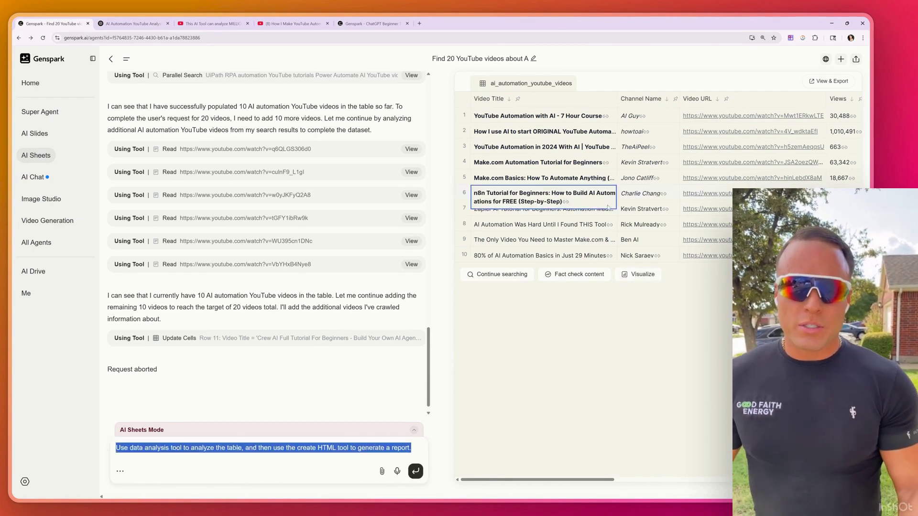
scroll(588, 286, "right", 10)
scroll(564, 406, "left", 10)
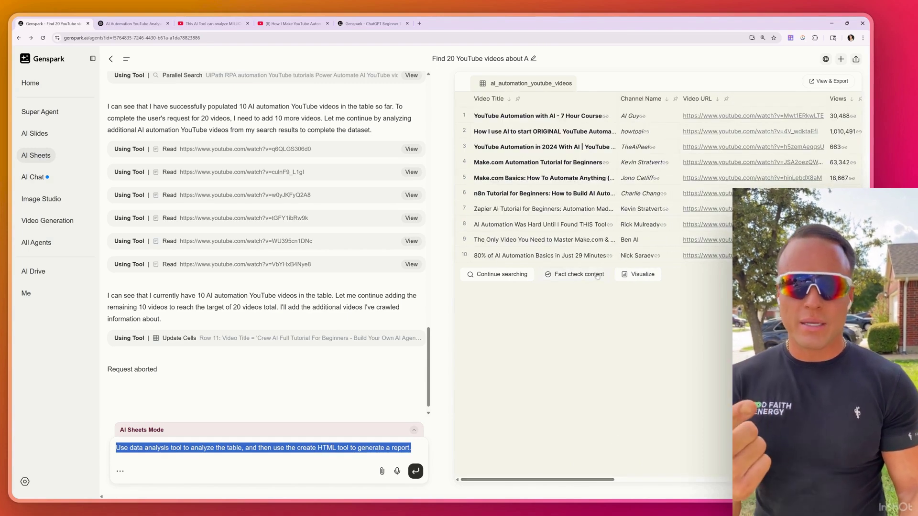
left_click(415, 471)
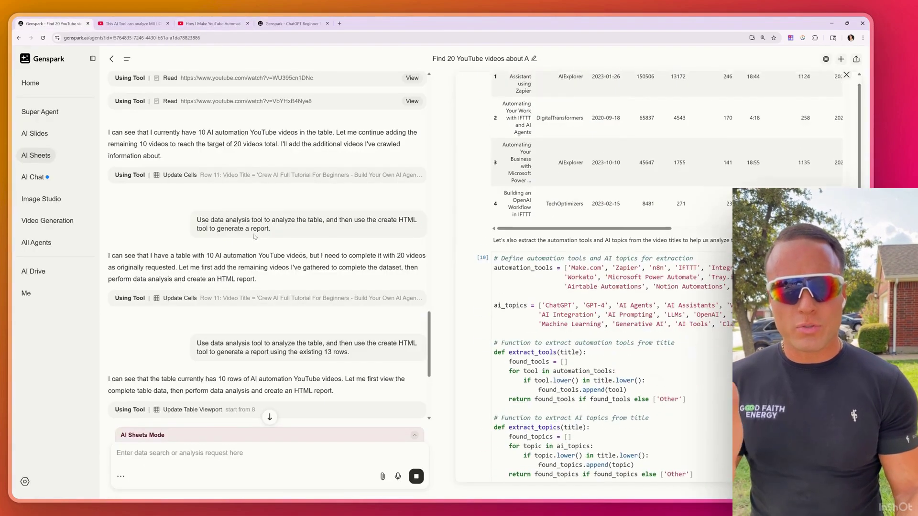
Review the two data analysis and HTML report requests in the conversation, including the one limited to the existing 13 rows
left_click_drag(197, 219, 340, 237)
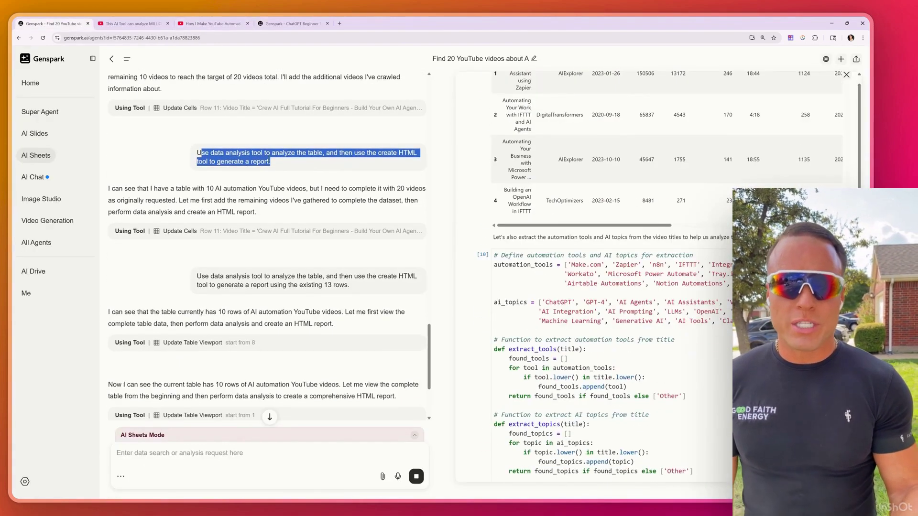
left_click_drag(196, 209, 390, 245)
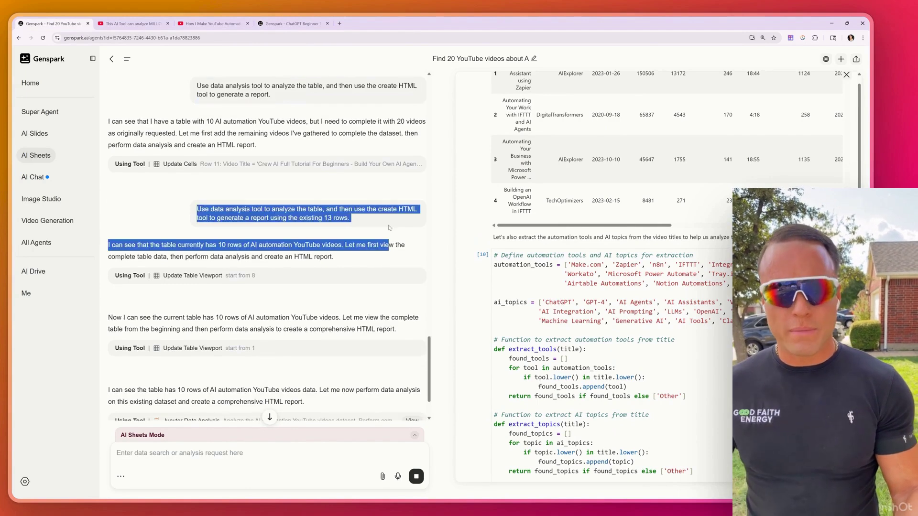
left_click(452, 202)
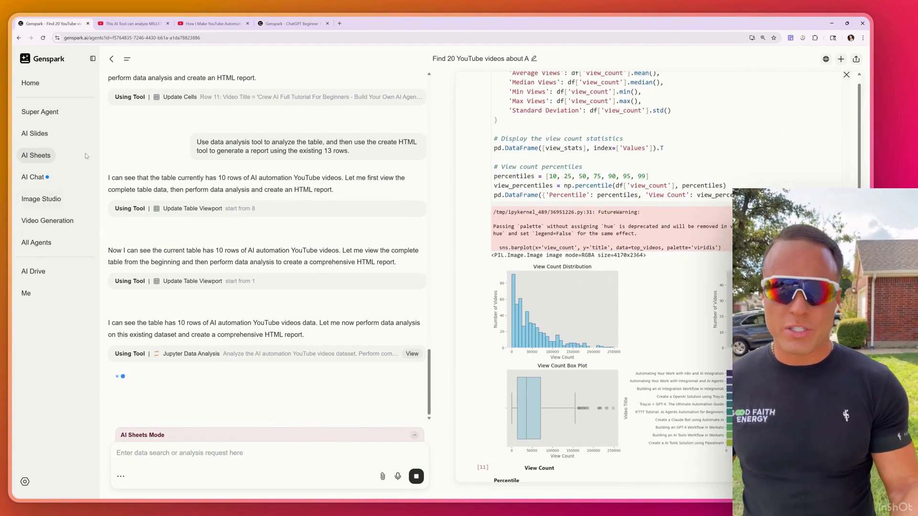
Look at Image Studio, open Video Generation and set its model to Mixture-of-Agents
left_click(72, 201)
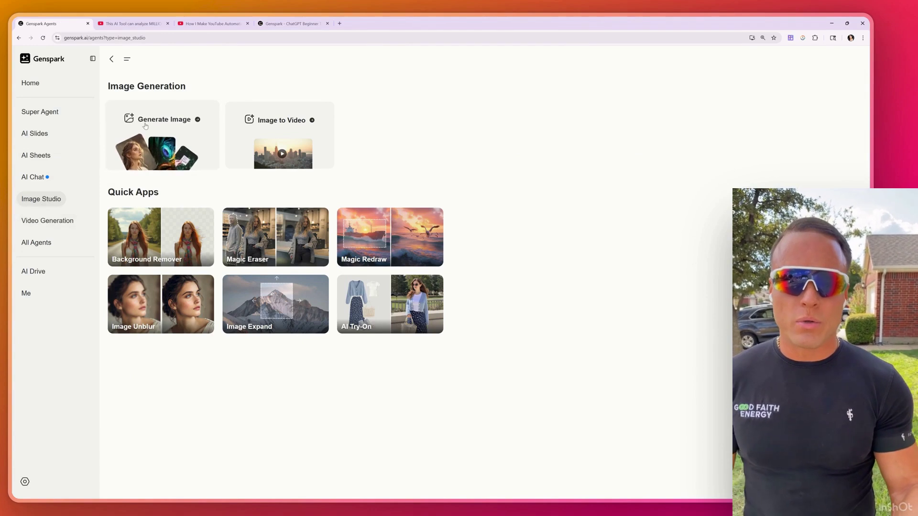
left_click(48, 220)
left_click(373, 459)
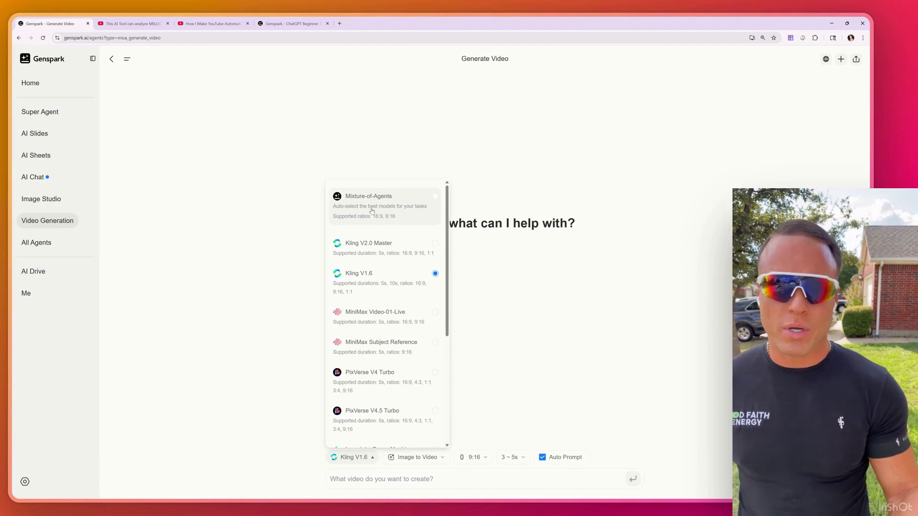
left_click(436, 199)
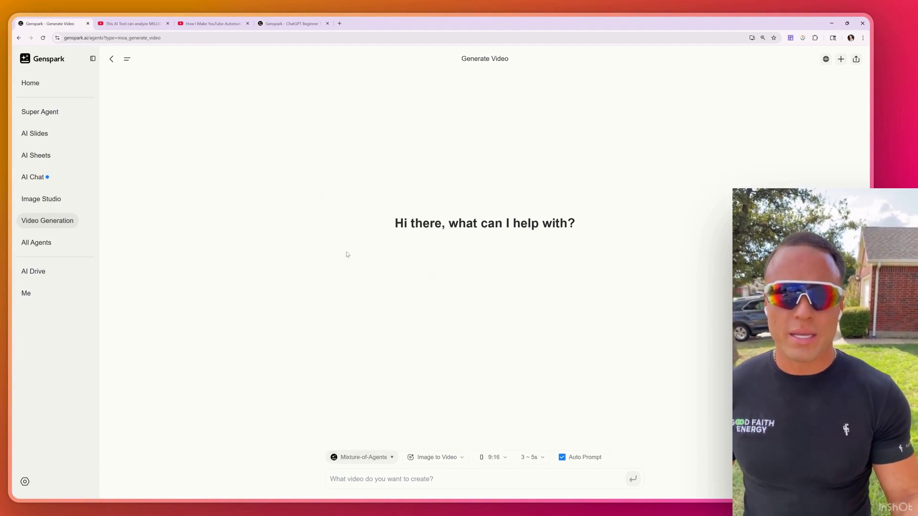
Submit a video prompt describing a named woman hiking with her samoyed puppy
type("Sabrina Ramonov h")
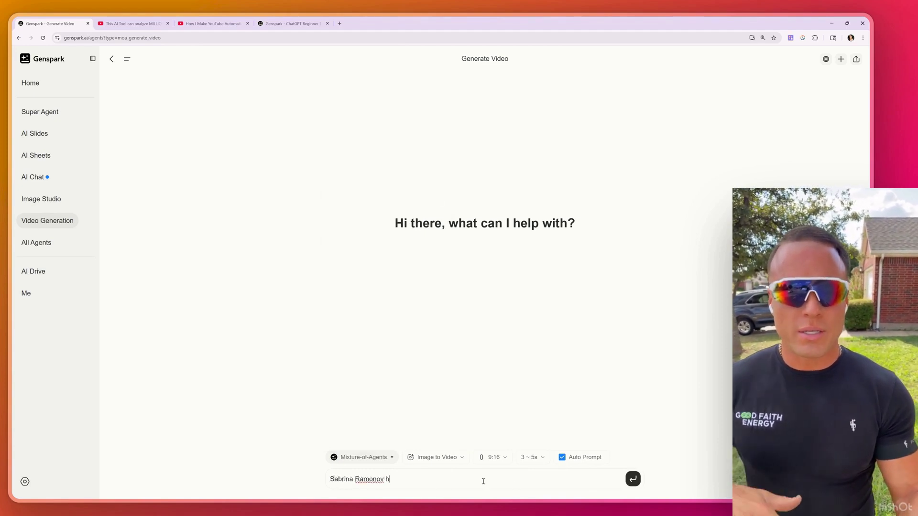
type("iking with her samoyed puppy")
key("Return")
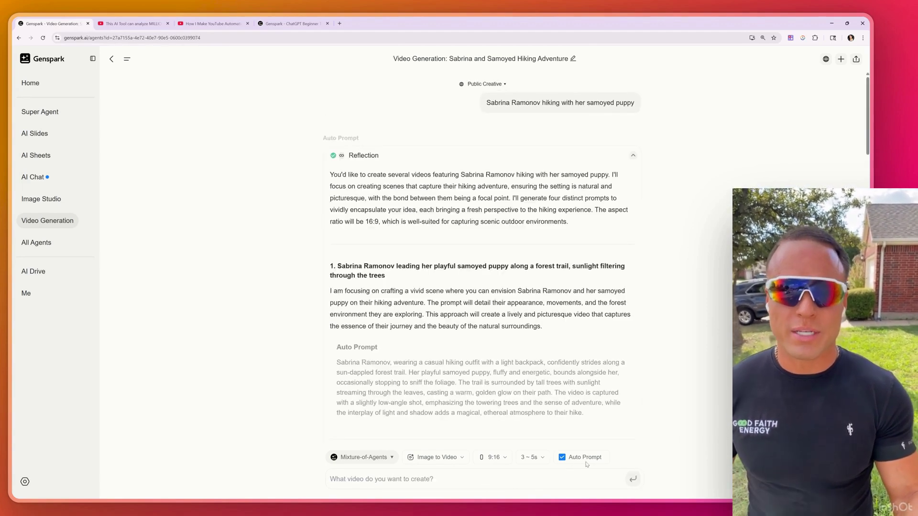
Review the submitted video prompt, the auto-generated scene prompts and the generation progress of each model's video
left_click_drag(487, 103, 639, 102)
left_click(695, 157)
scroll(695, 156, "down", 2)
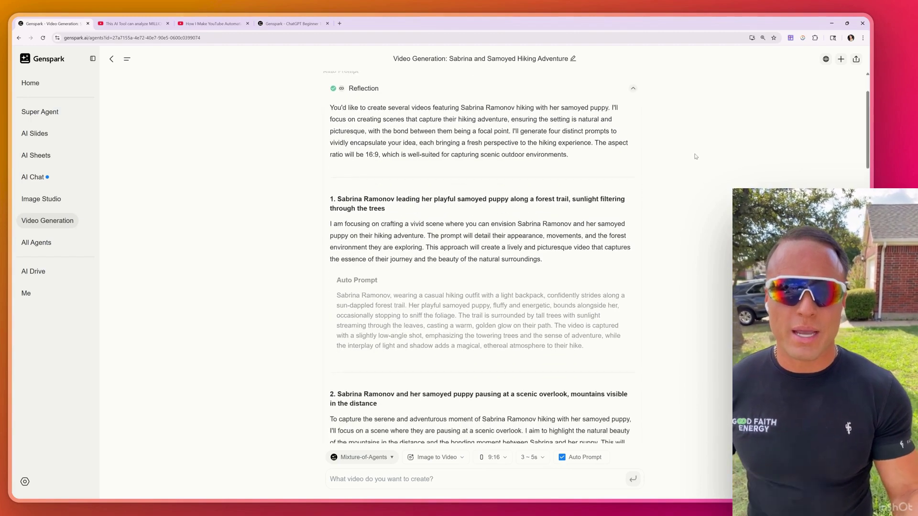
scroll(553, 210, "down", 5)
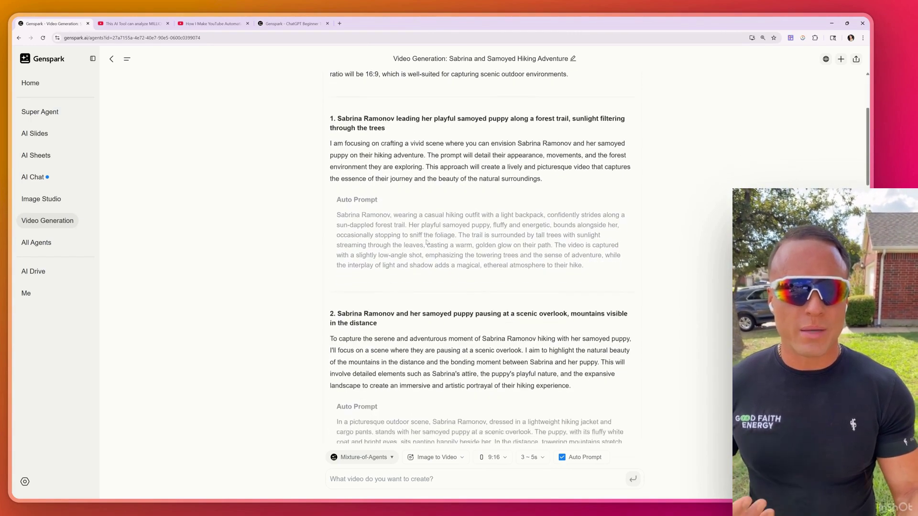
scroll(428, 291, "down", 10)
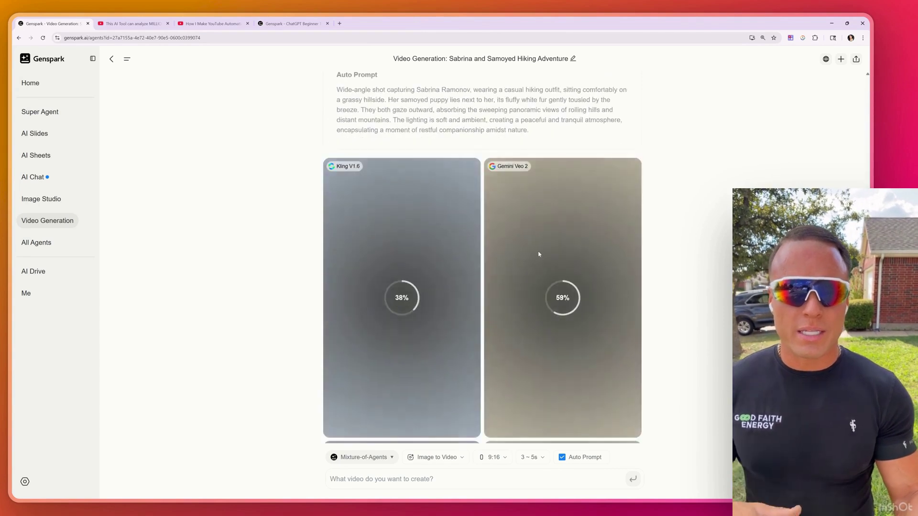
scroll(455, 143, "up", 4)
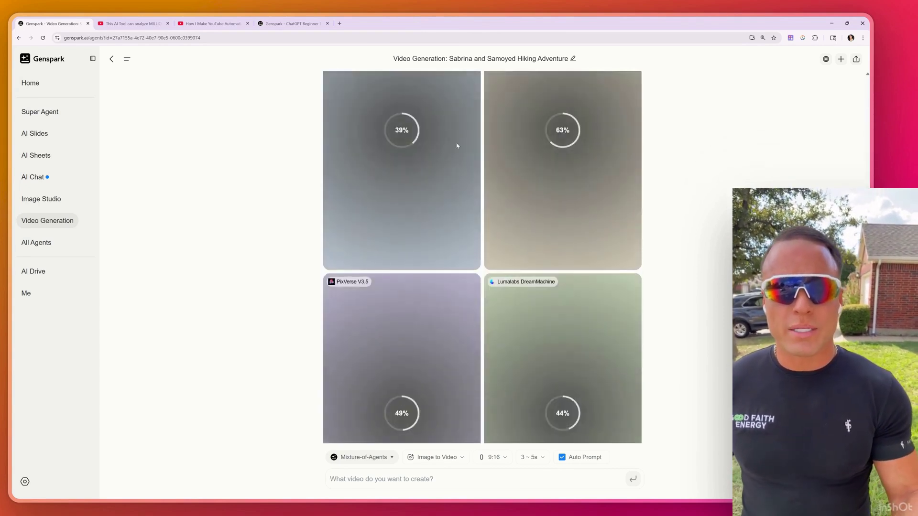
scroll(584, 258, "down", 2)
scroll(576, 246, "up", 2)
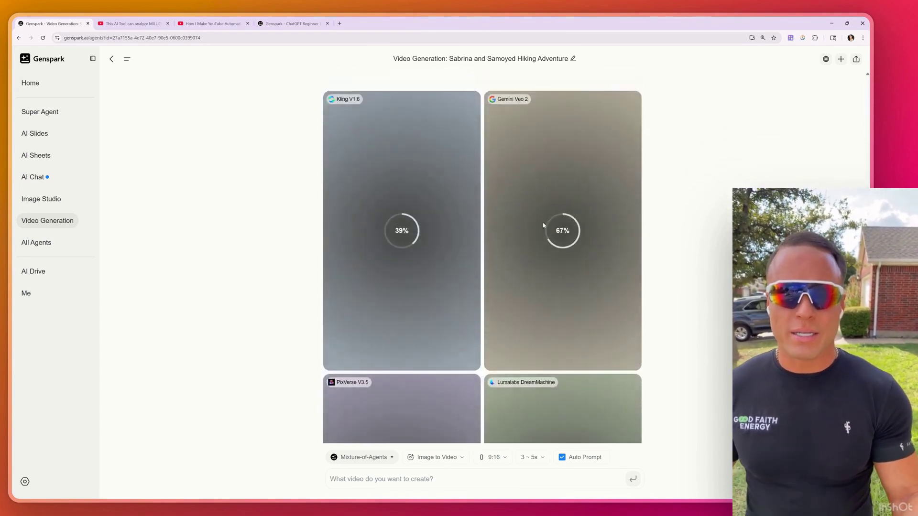
scroll(466, 237, "up", 1)
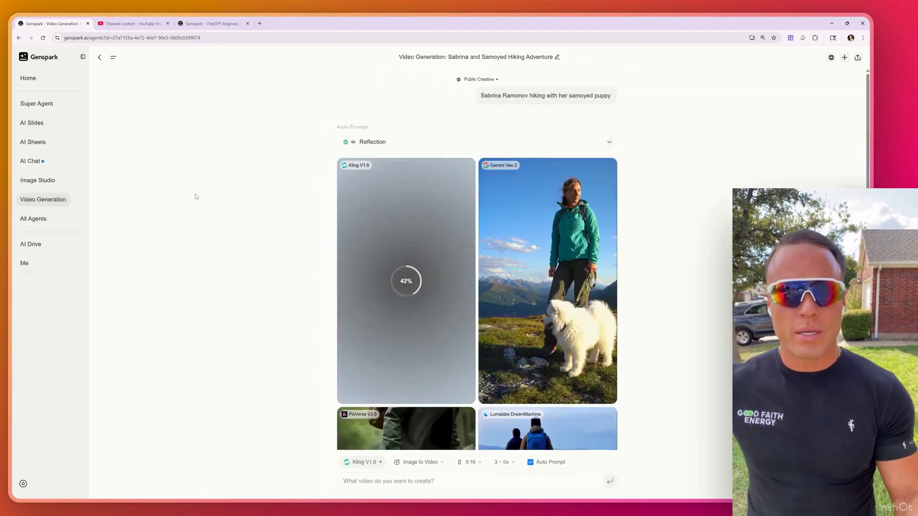
Compare the hiking videos generated by Gemini Veo 2, PixVerse V3.5 and Lumalabs DreamMachine
scroll(339, 196, "down", 2)
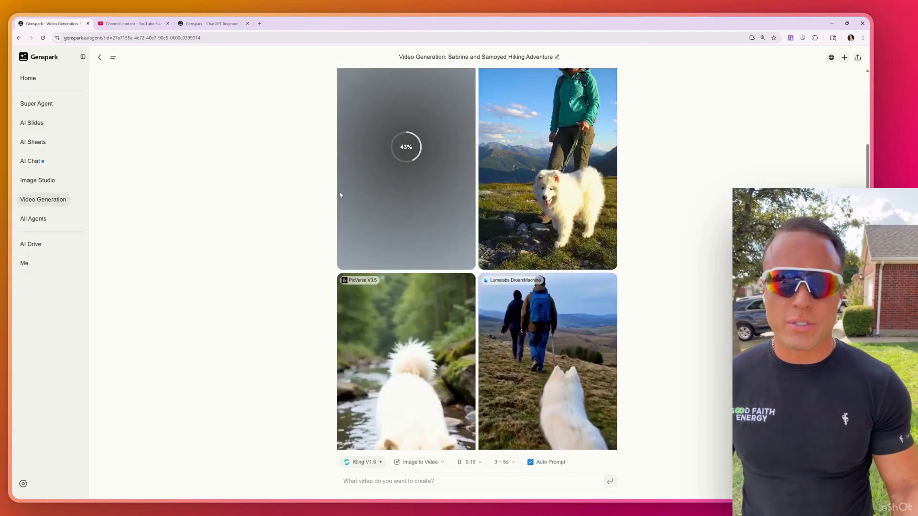
scroll(511, 143, "up", 1)
scroll(507, 215, "down", 3)
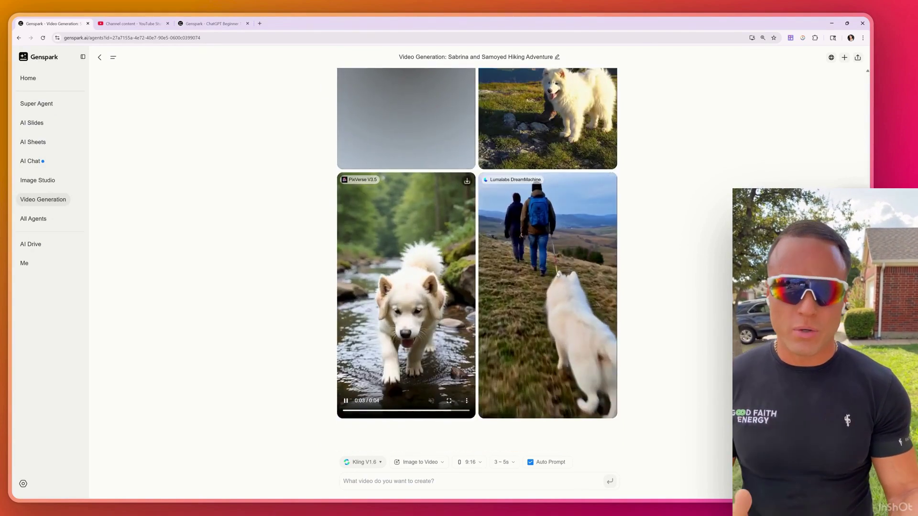
mouse_move(414, 252)
scroll(564, 271, "up", 1)
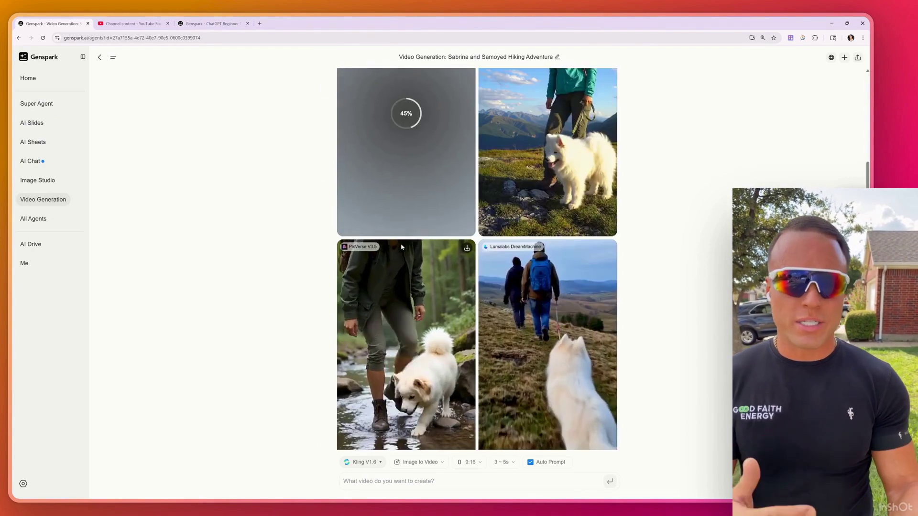
scroll(564, 271, "up", 2)
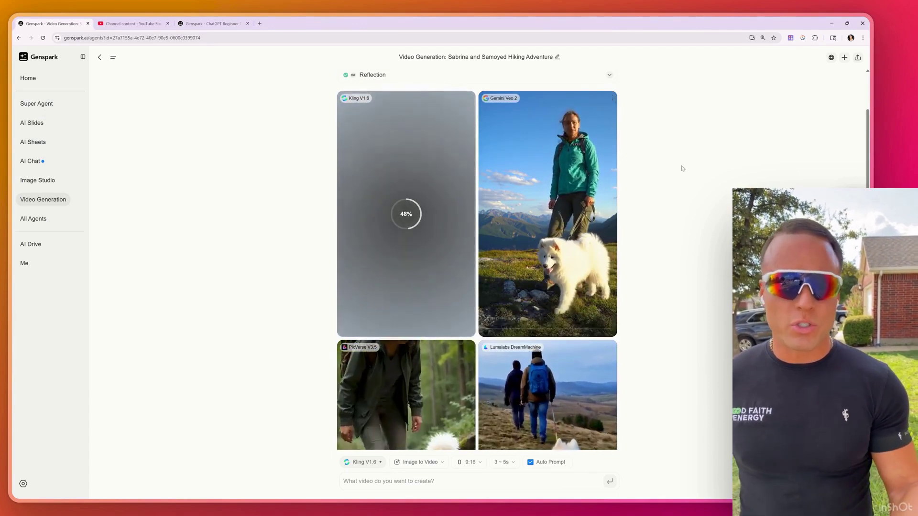
scroll(681, 167, "up", 1)
scroll(637, 204, "down", 4)
scroll(637, 205, "down", 4)
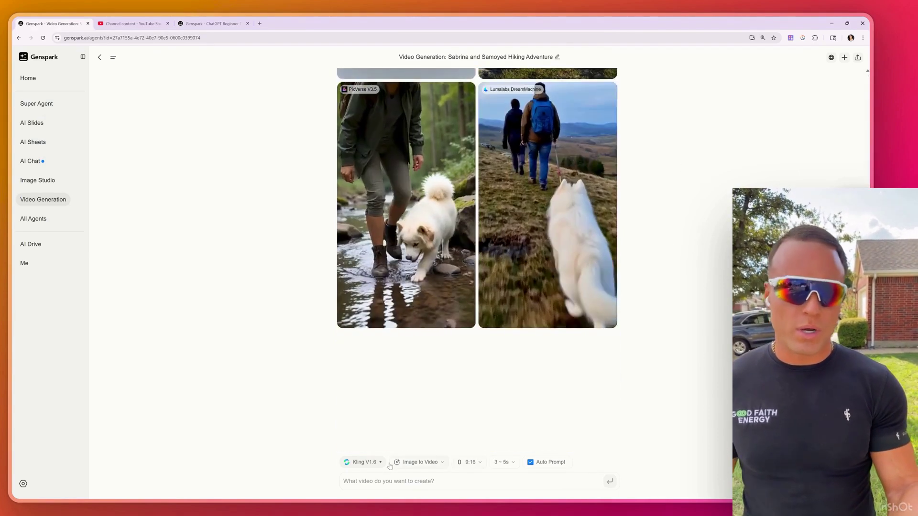
Examine the list of available video generation models and close it without changing the selection
left_click(364, 462)
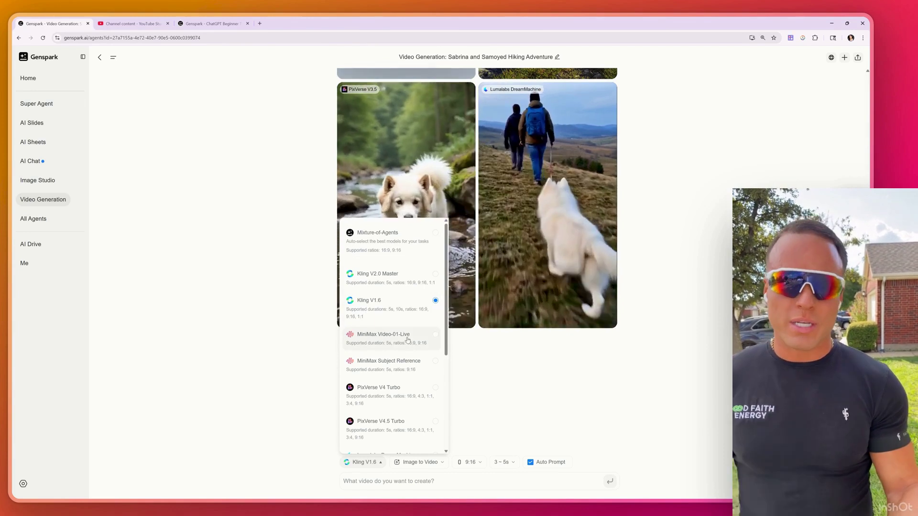
left_click(532, 418)
scroll(154, 286, "up", 7)
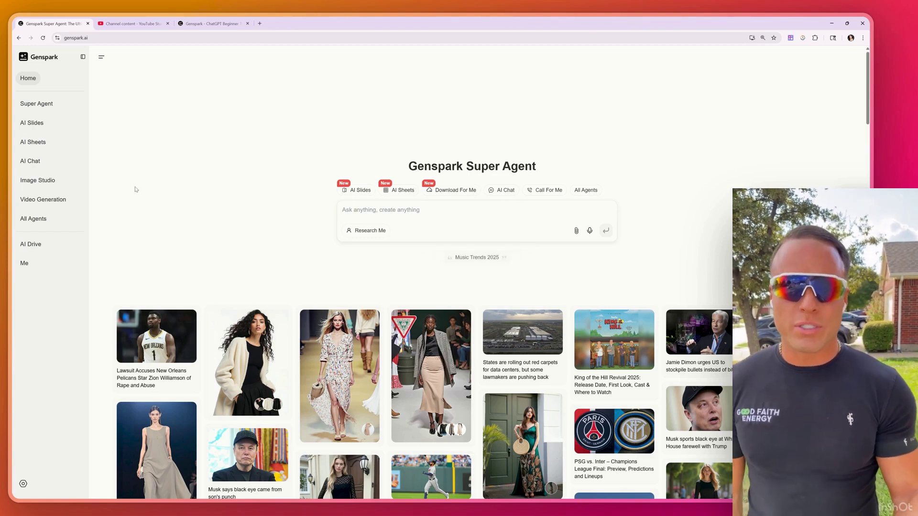
Examine the list of language models available in AI Chat and return to the home page
left_click(30, 161)
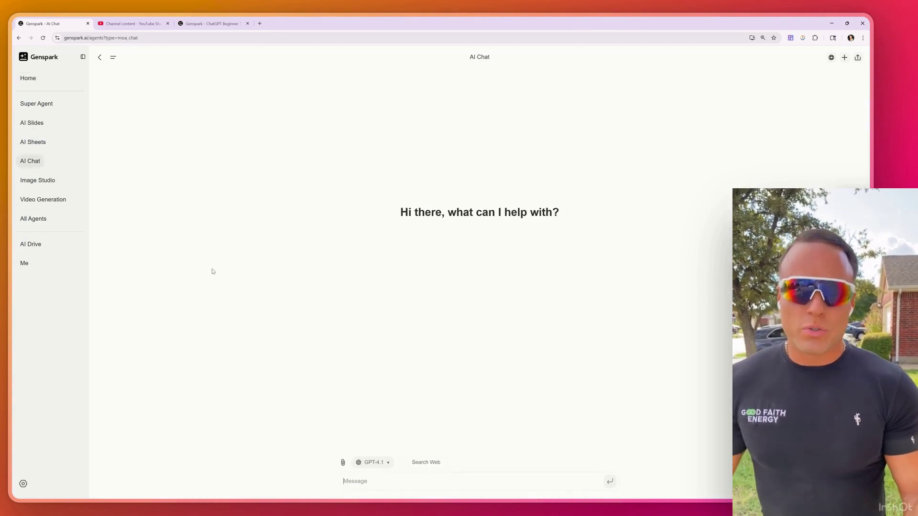
left_click(383, 464)
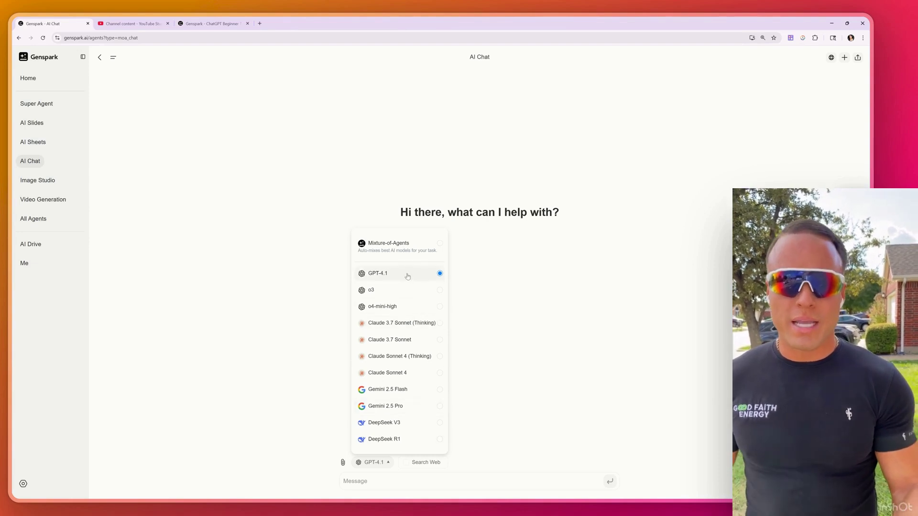
left_click(28, 78)
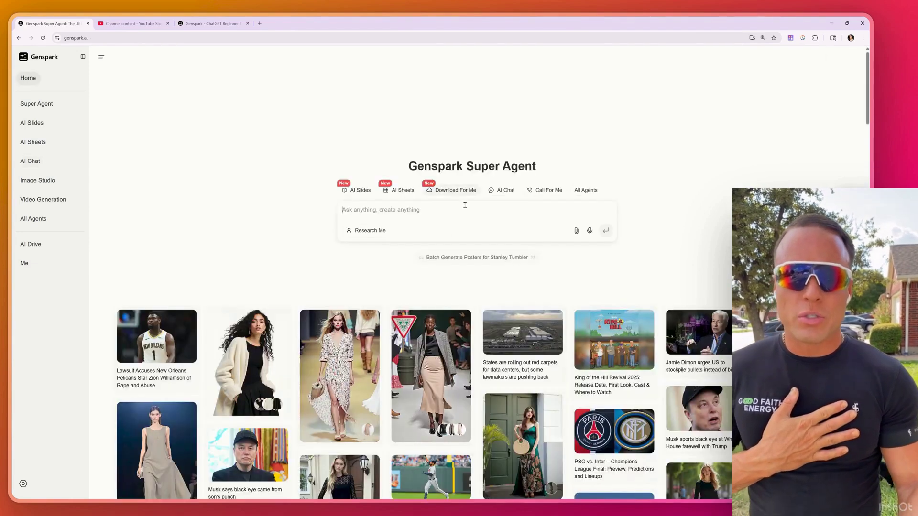
type("Recreate my website: https://blotato.com")
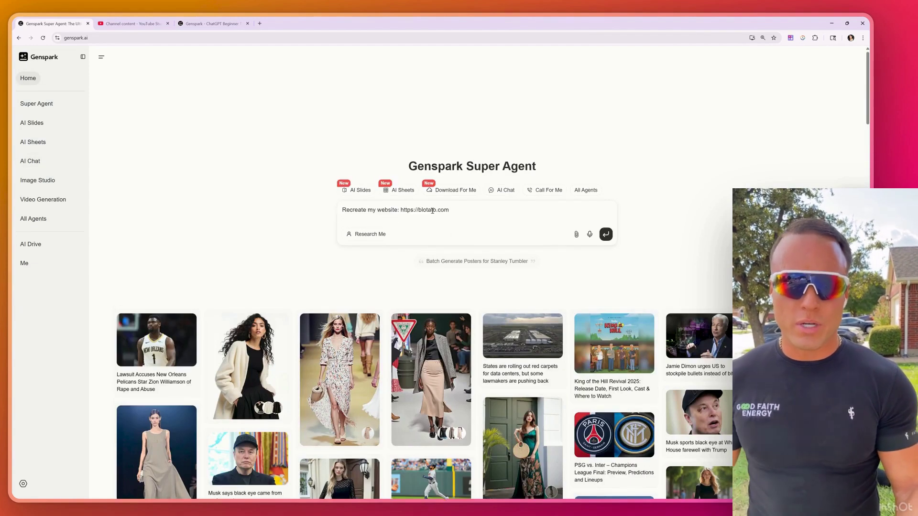
key("BackSpace")
left_click_drag(344, 212, 472, 206)
left_click(467, 208)
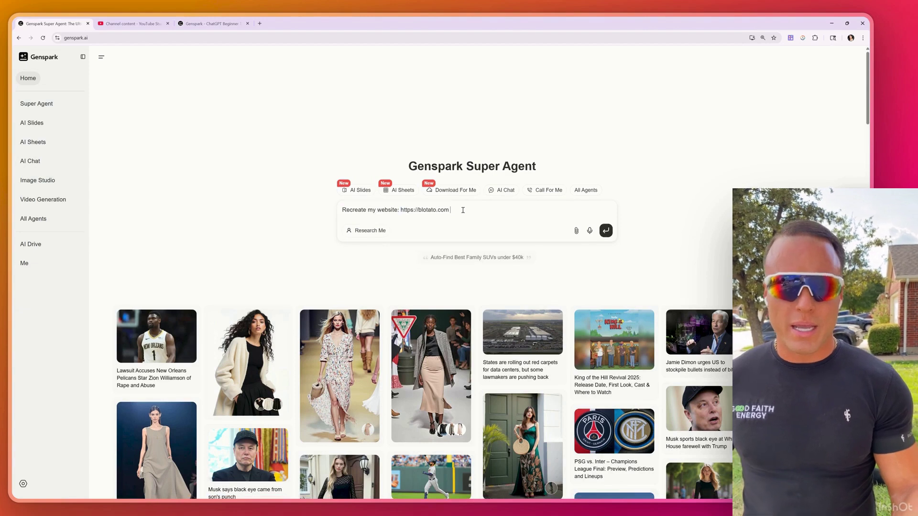
left_click(605, 230)
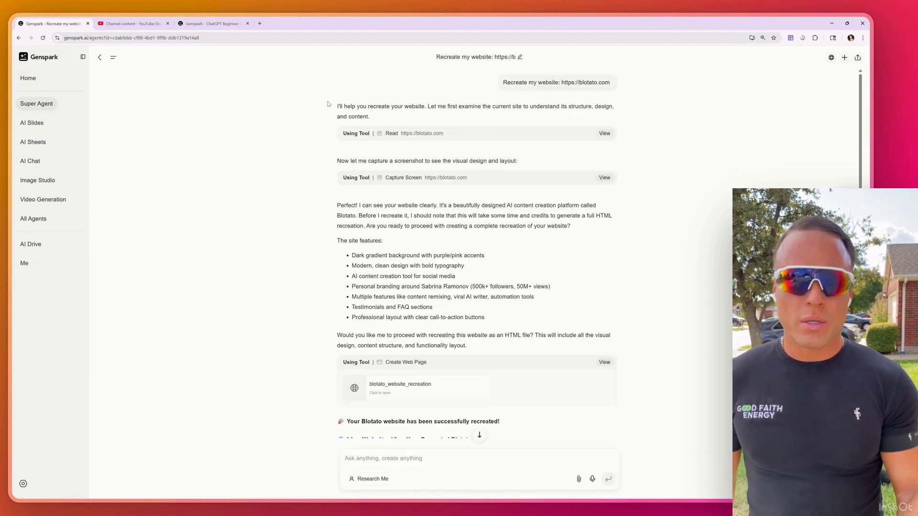
Read the agent's response on examining the website, capturing its screenshot and listing the site features
left_click_drag(337, 106, 648, 118)
left_click(462, 115)
left_click(648, 118)
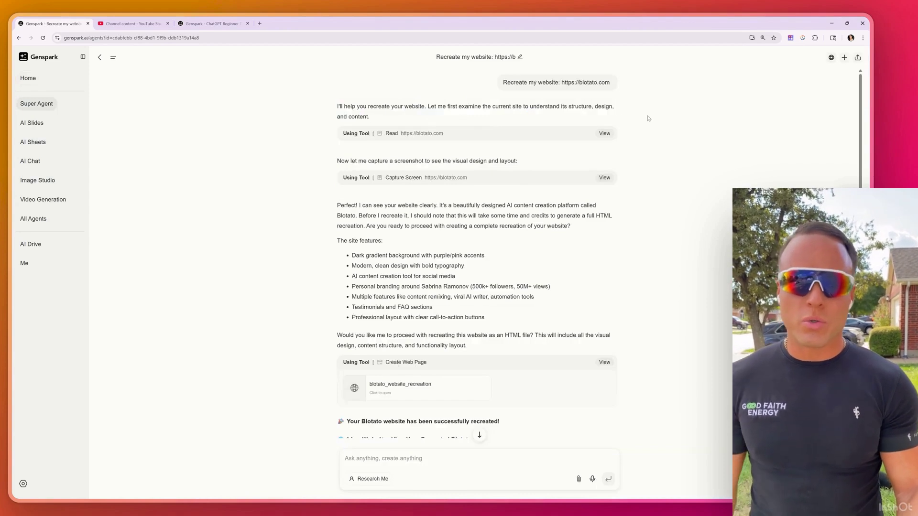
left_click_drag(337, 162, 492, 162)
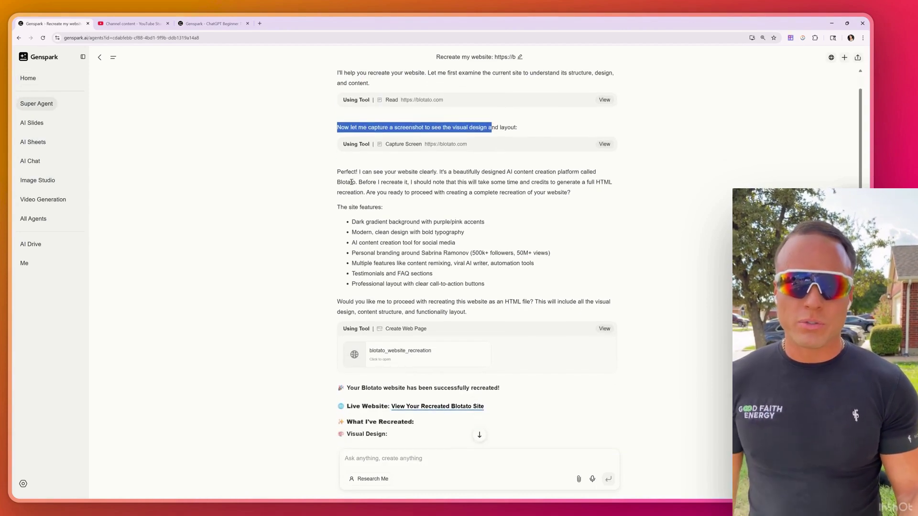
left_click(349, 174)
left_click_drag(350, 174, 432, 182)
left_click(432, 182)
scroll(382, 179, "down", 1)
left_click_drag(324, 175, 481, 246)
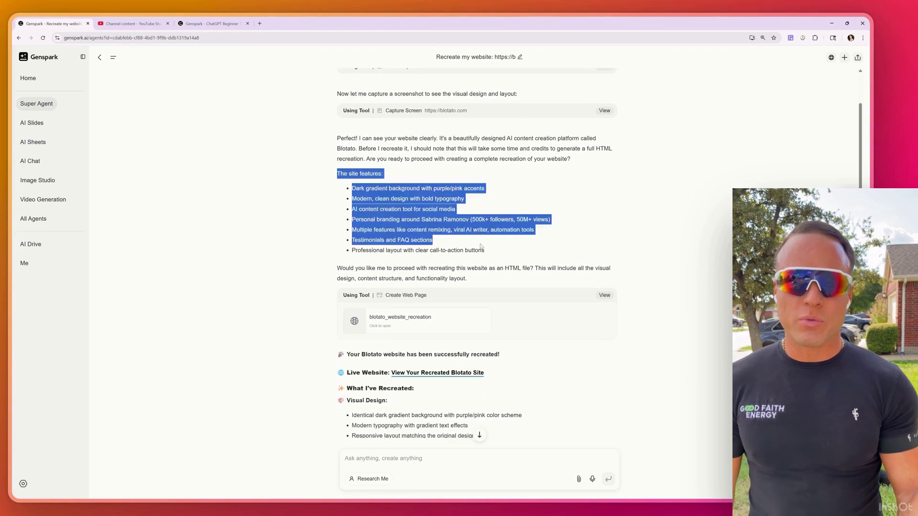
Read the rest of the agent's response and open the preview of the blotato_website_recreation web page
left_click(482, 246)
scroll(507, 225, "down", 2)
left_click_drag(538, 201, 401, 203)
left_click_drag(338, 211, 483, 201)
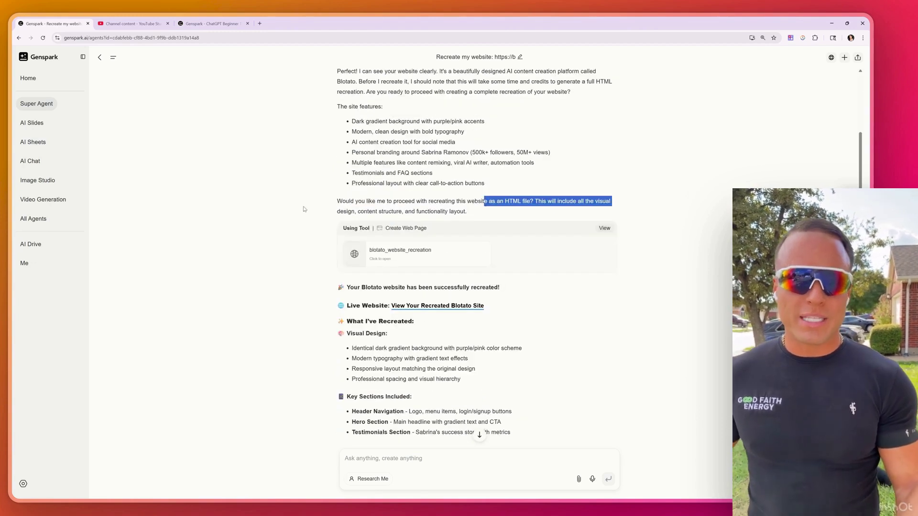
left_click(426, 211)
scroll(423, 214, "down", 2)
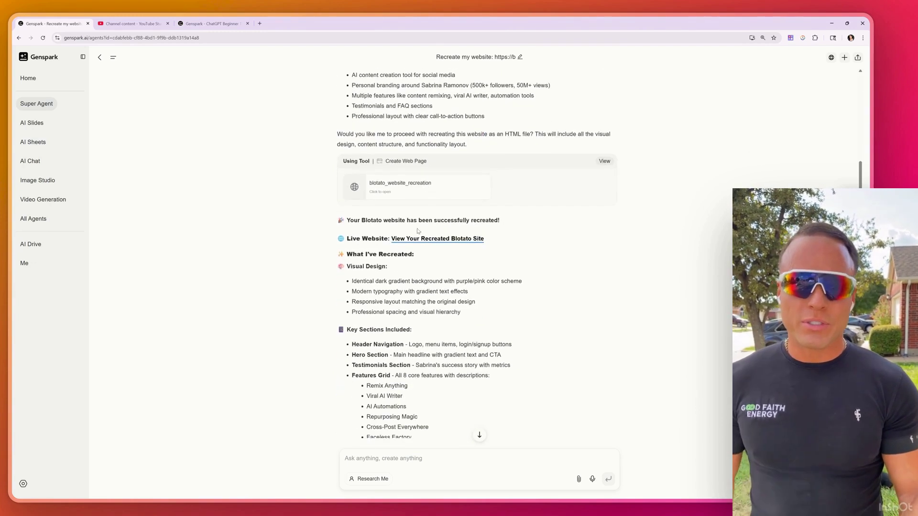
scroll(418, 231, "down", 3)
scroll(403, 286, "up", 5)
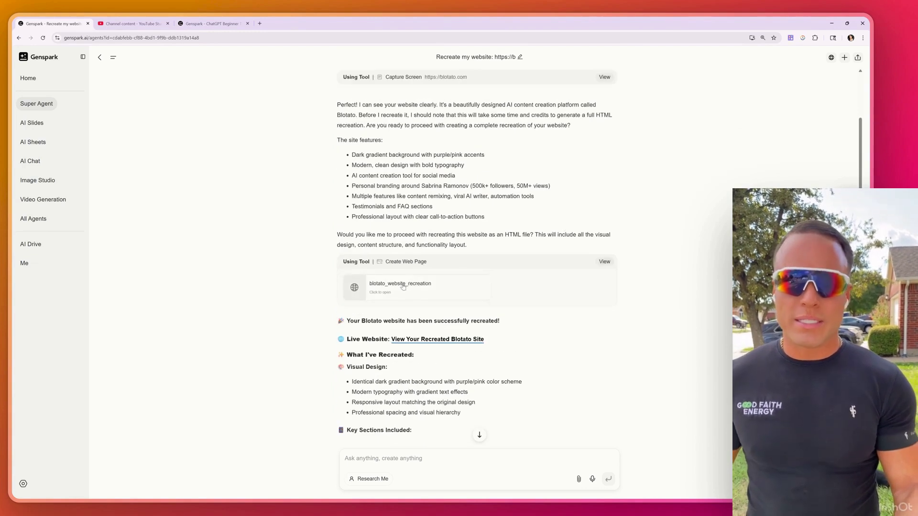
left_click(402, 287)
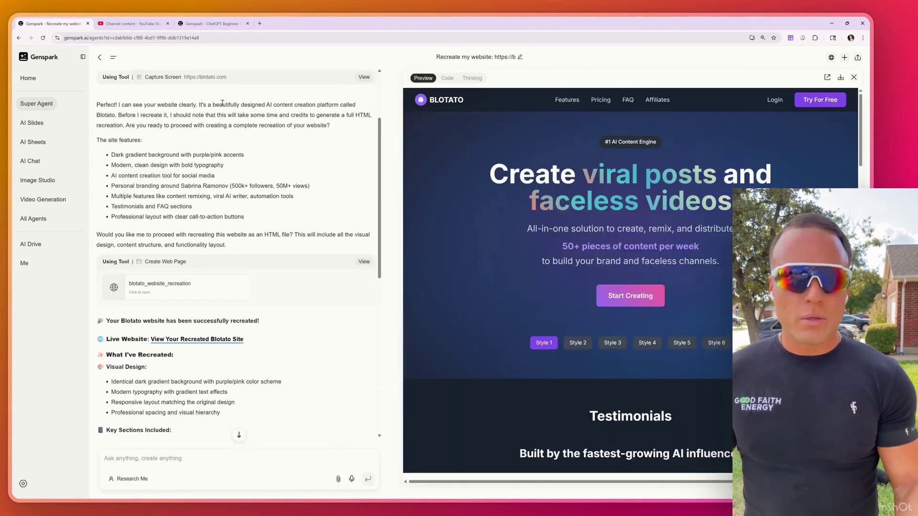
Open blotato.com in a new browser tab and place it directly after the Genspark conversation's tab
left_click(260, 23)
type("blotato.com")
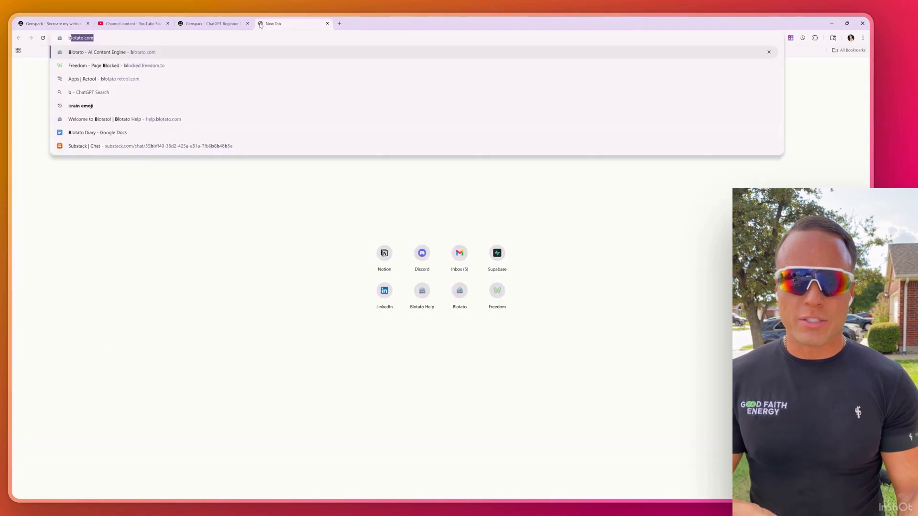
key("Return")
left_click_drag(259, 25, 129, 23)
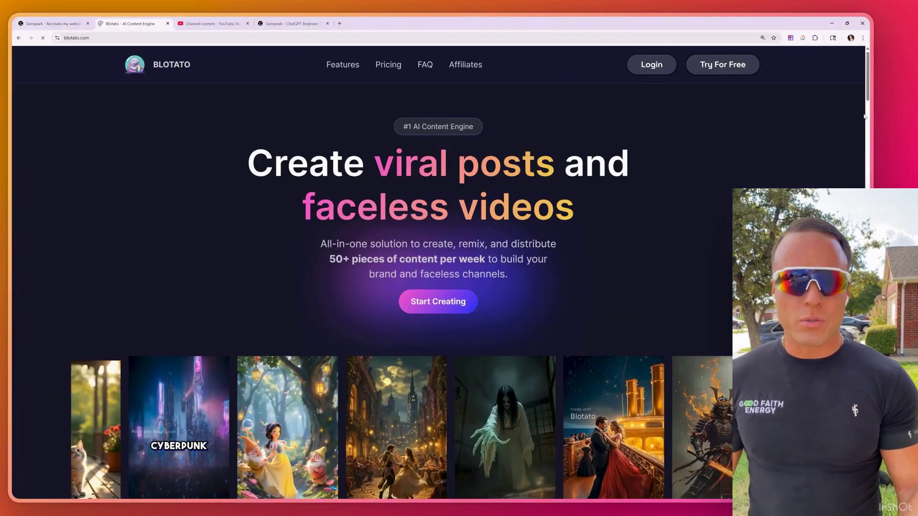
Look through the original Blotato home page and compare it with the recreated page's preview in Genspark
scroll(867, 91, "down", 15)
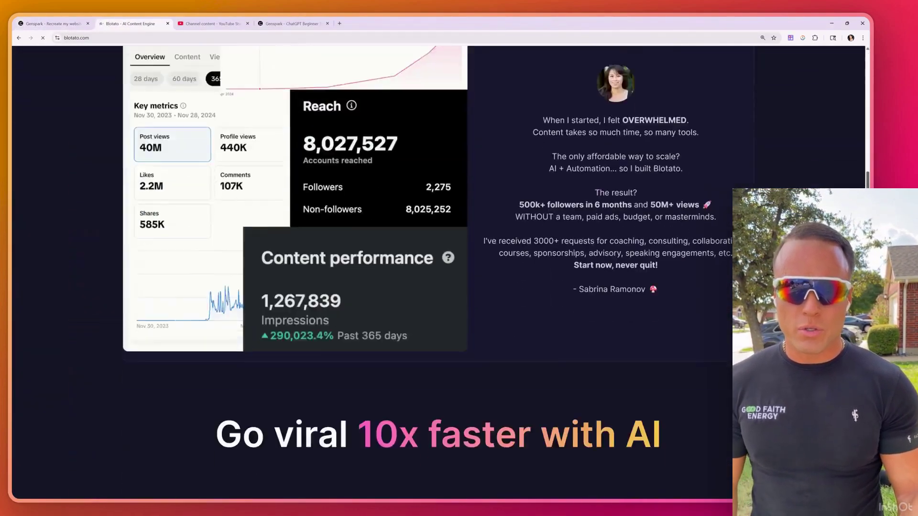
left_click_drag(867, 230, 867, 91)
left_click(44, 24)
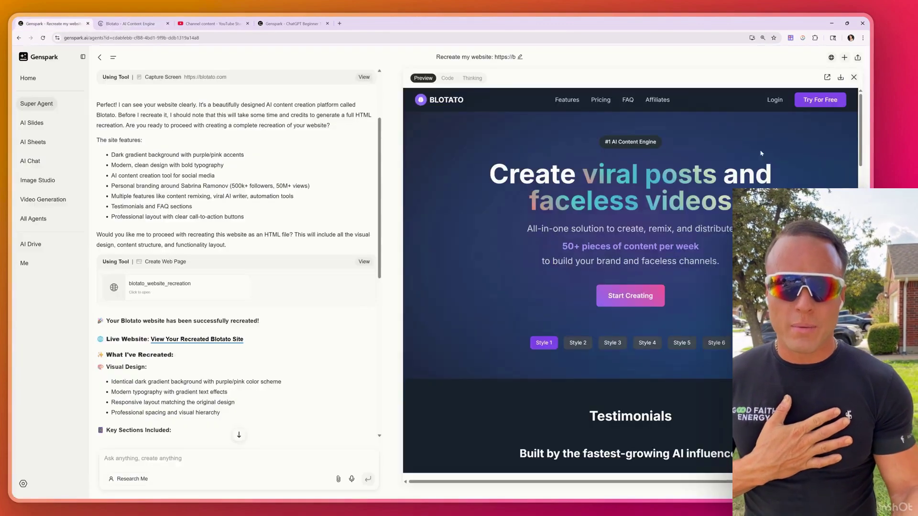
left_click_drag(857, 128, 863, 277)
Open the recreated Blotato site in its own browser tab, dismiss the notice and look through it down to the FAQ
left_click(828, 77)
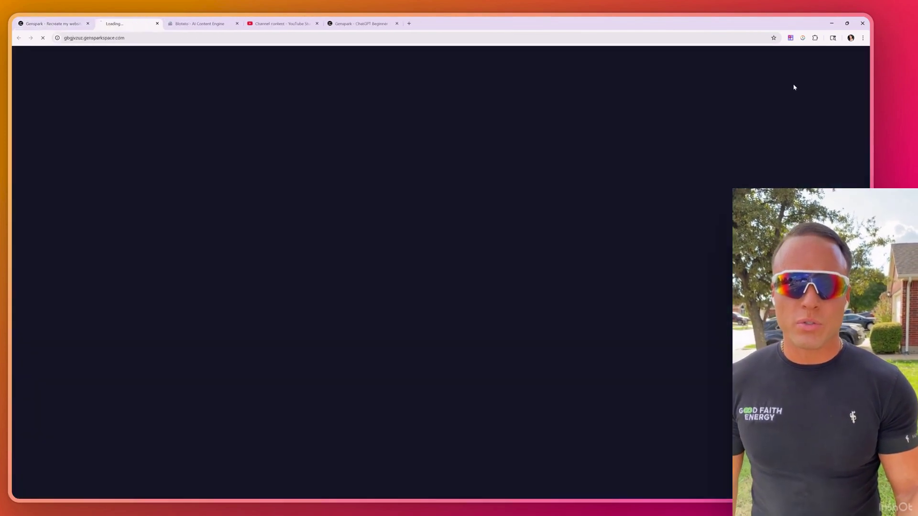
scroll(471, 300, "down", 3)
left_click(471, 300)
scroll(383, 239, "down", 10)
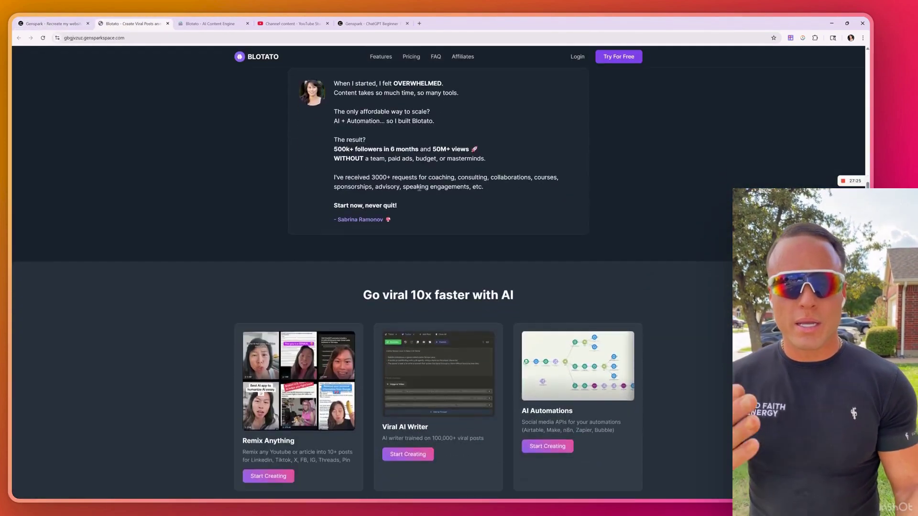
scroll(478, 210, "down", 10)
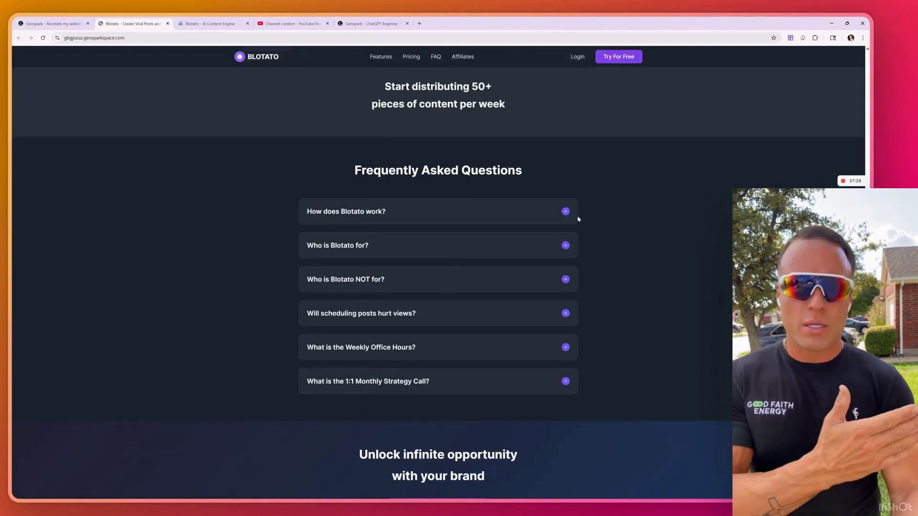
Expand the FAQ entries "How does Blotato work?", "Who is Blotato for?" and "Who is Blotato NOT for?" on the recreated site
left_click(566, 212)
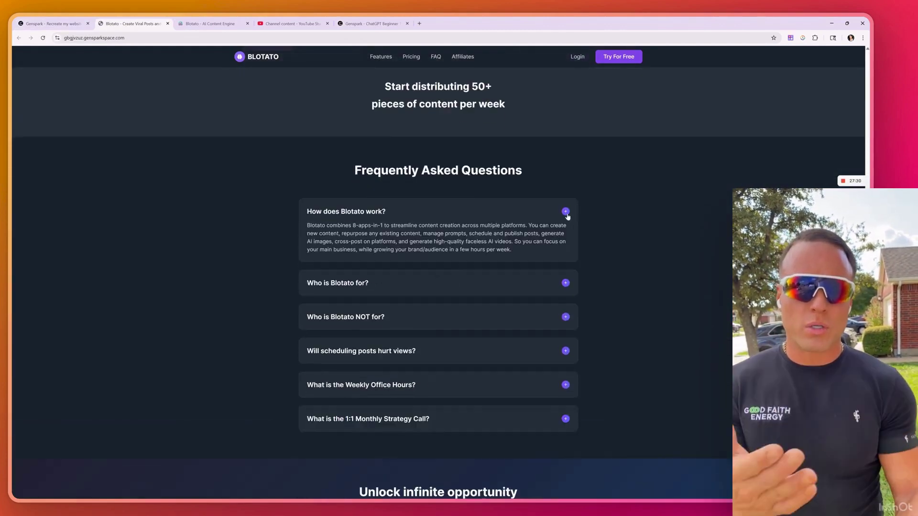
left_click(566, 282)
scroll(565, 316, "down", 3)
left_click(565, 334)
scroll(565, 334, "down", 4)
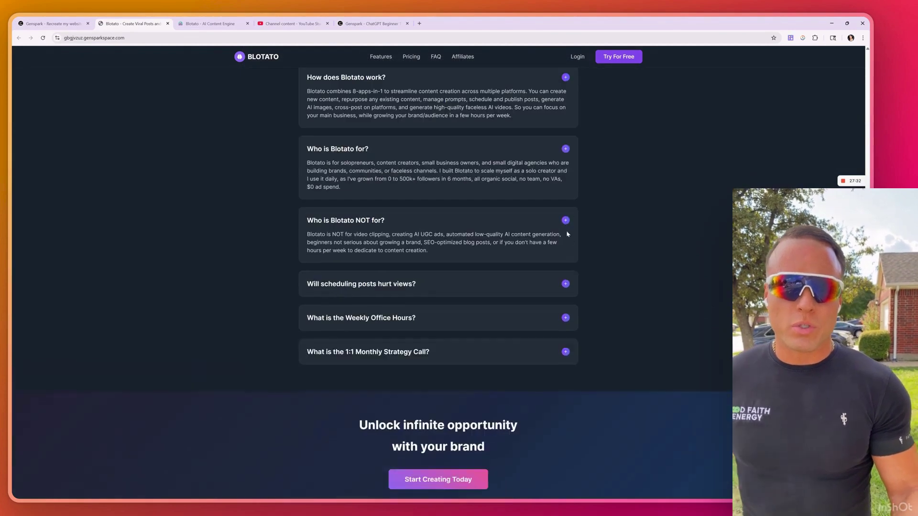
Review the founder's testimonial, the feature cards and the opening section of the recreated site
scroll(638, 278, "up", 10)
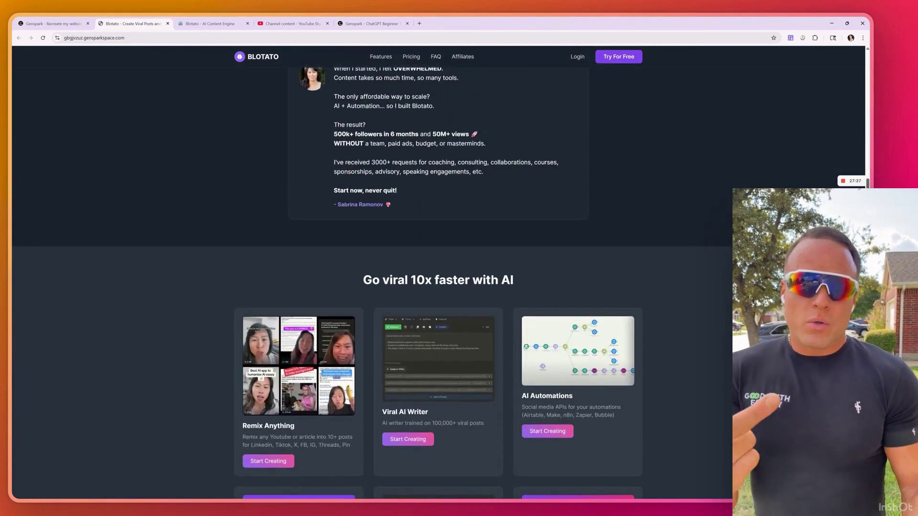
left_click_drag(401, 207, 335, 89)
left_click(335, 89)
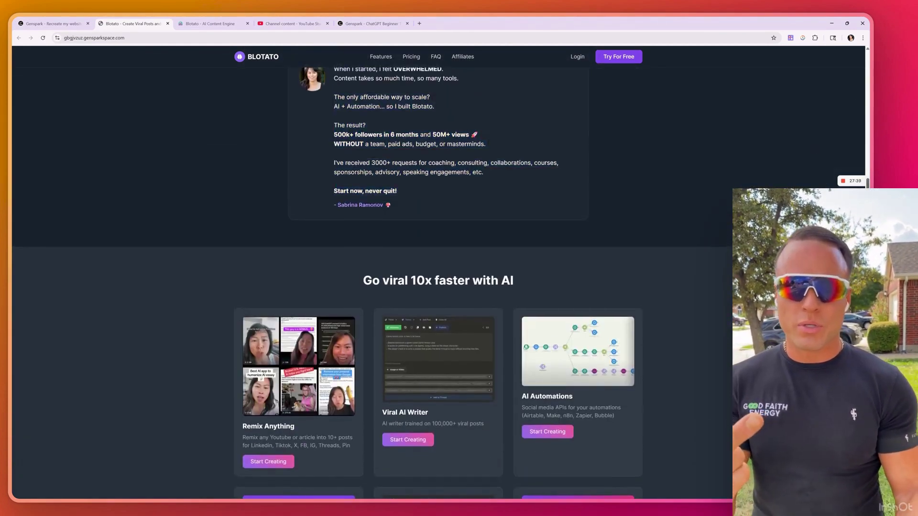
scroll(438, 191, "up", 12)
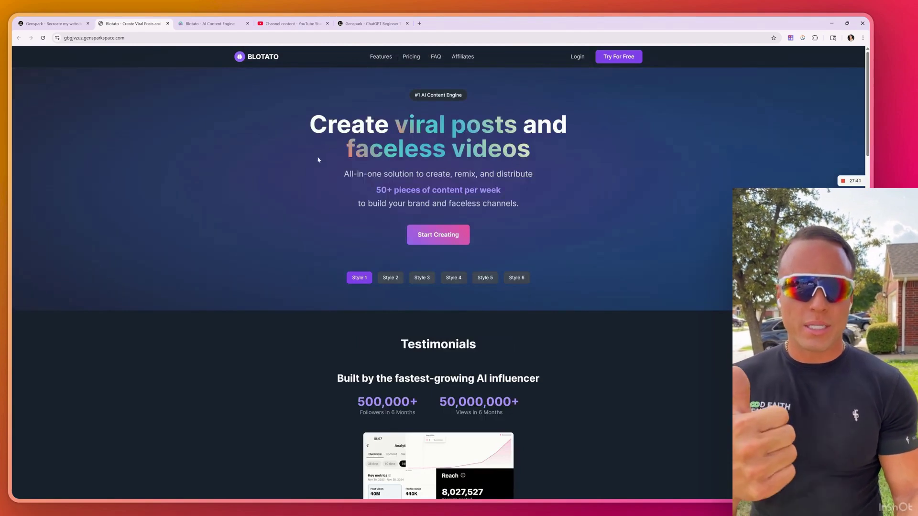
scroll(345, 255, "down", 10)
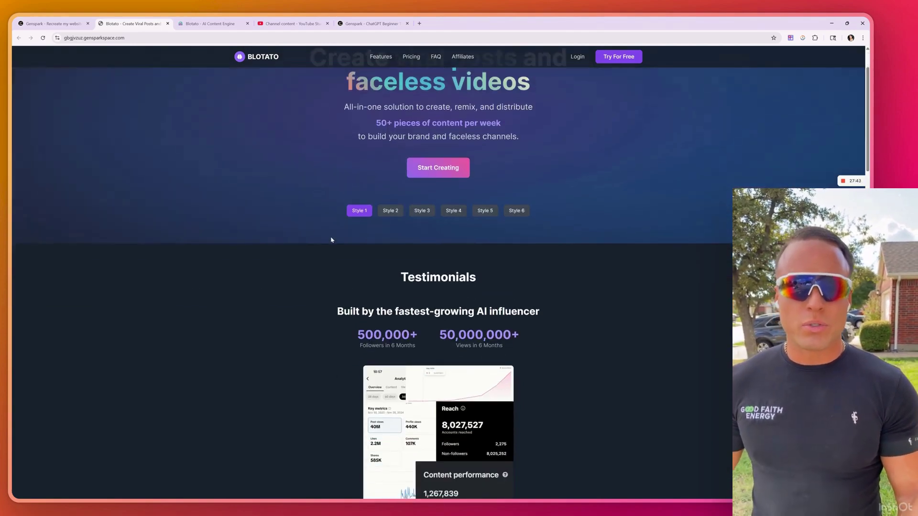
scroll(310, 232, "down", 5)
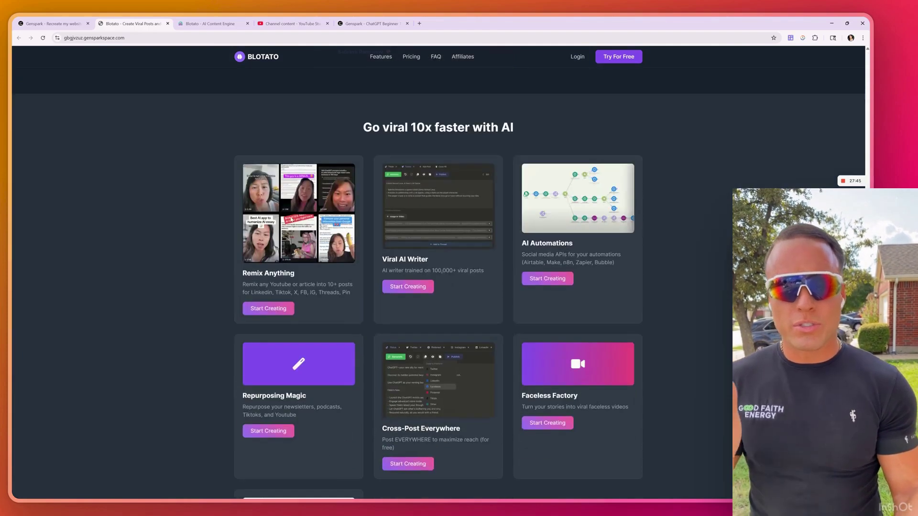
scroll(314, 202, "up", 15)
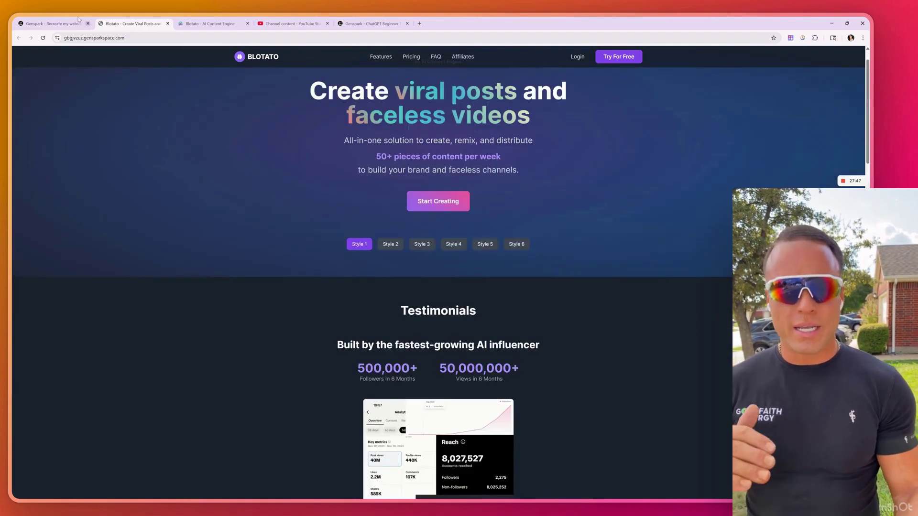
Return to the Genspark conversation and examine the HTML code generated for the recreated page
left_click(52, 23)
scroll(853, 122, "down", 2)
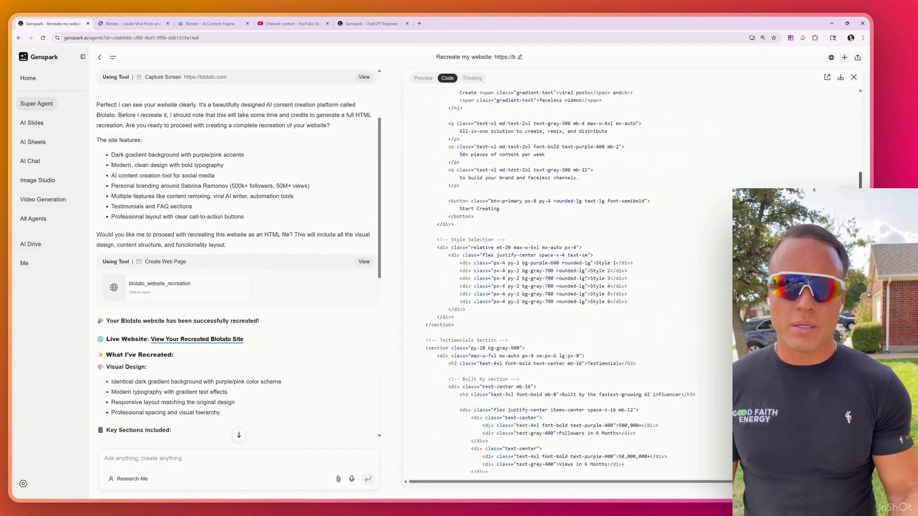
scroll(569, 282, "up", 20)
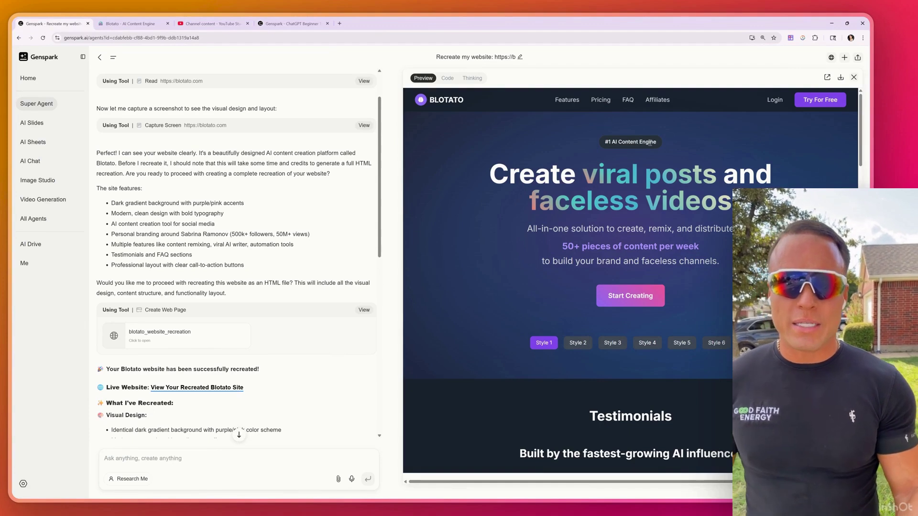
Open the recreated site in its own tab again, examine its genspark web address and look over the page
left_click(827, 77)
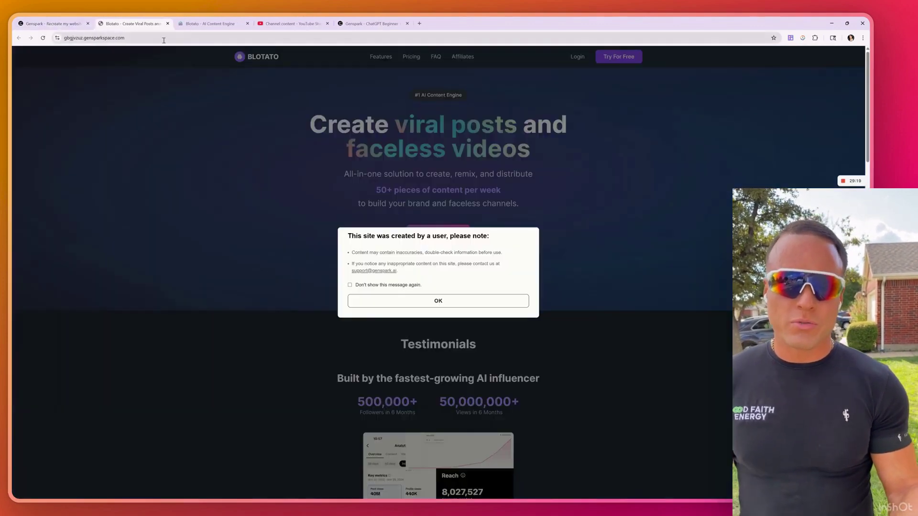
left_click_drag(164, 40, 63, 38)
left_click(160, 120)
left_click_drag(128, 38, 63, 38)
left_click(158, 117)
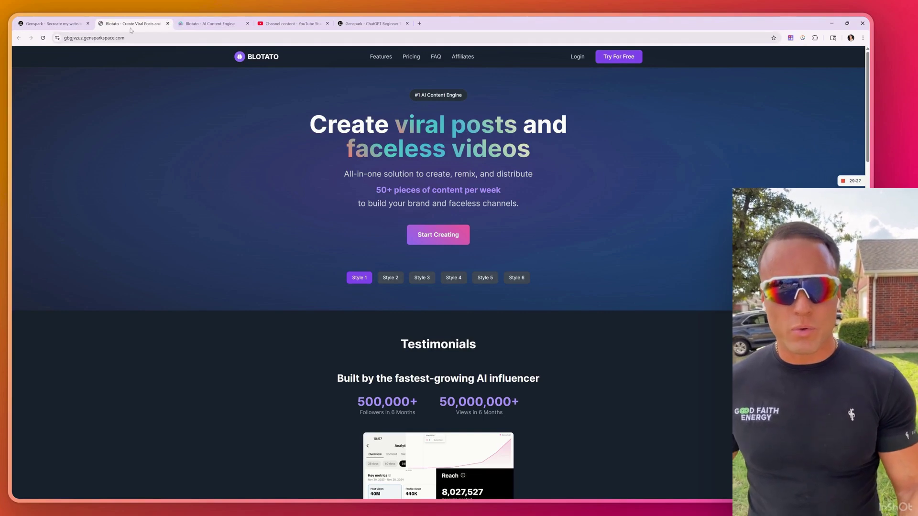
scroll(262, 176, "down", 10)
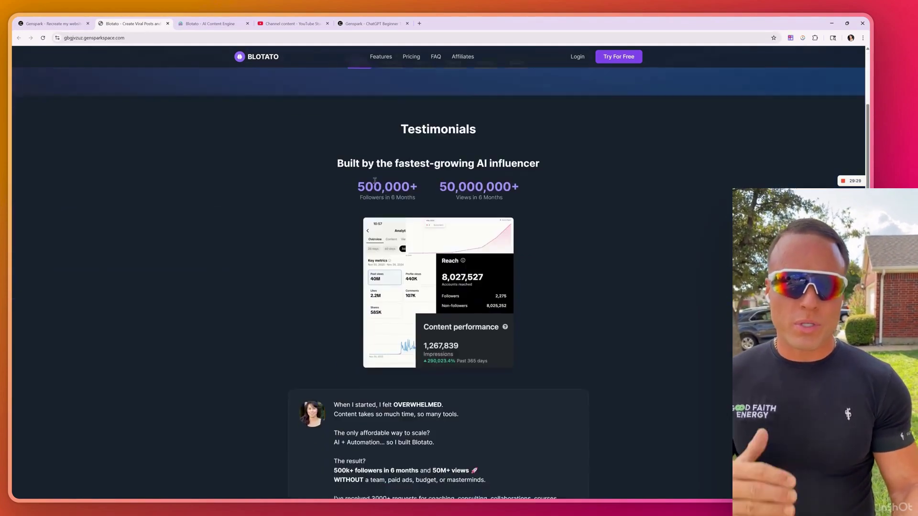
scroll(323, 195, "up", 10)
key("ctrl+l")
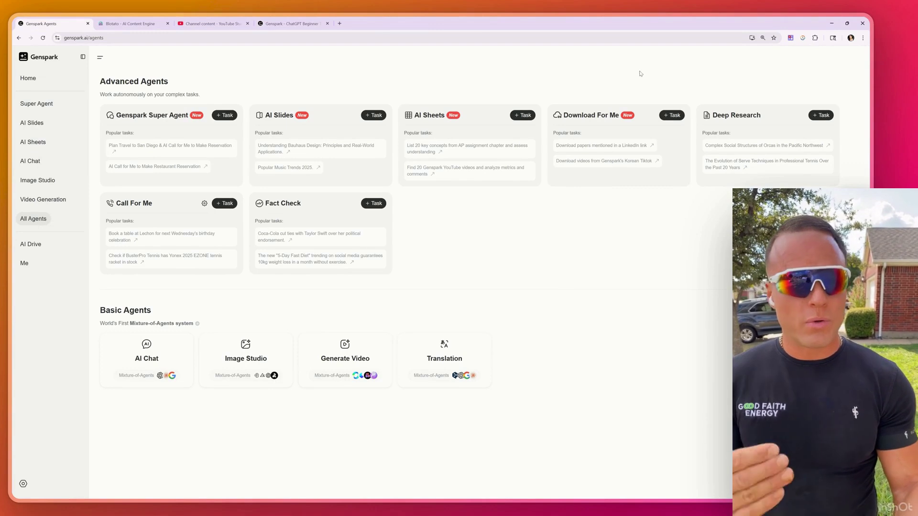
Examine the Download For Me agent among Genspark's advanced agents and return to the home page
left_click_drag(560, 115, 630, 115)
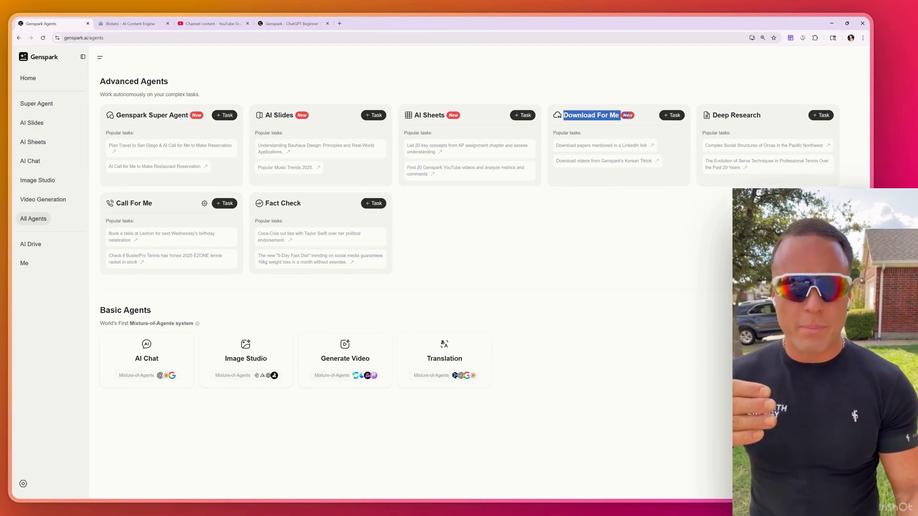
left_click(590, 103)
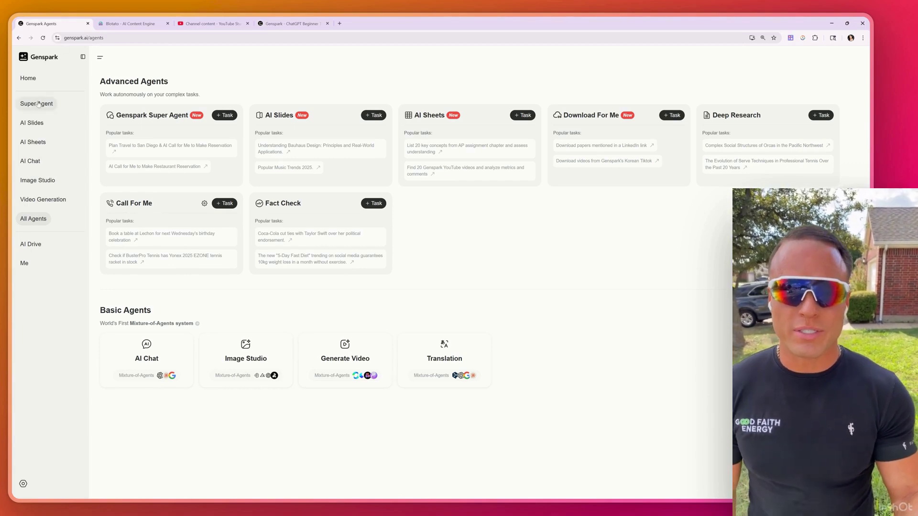
left_click(26, 81)
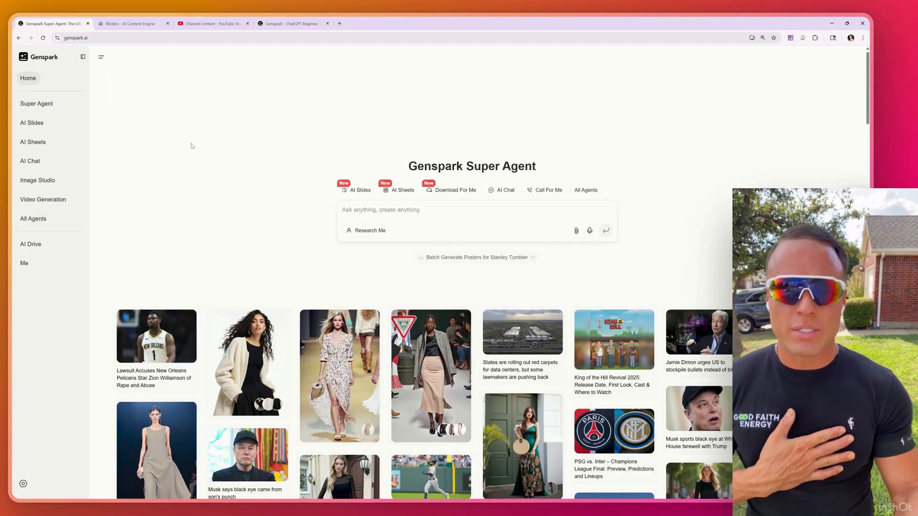